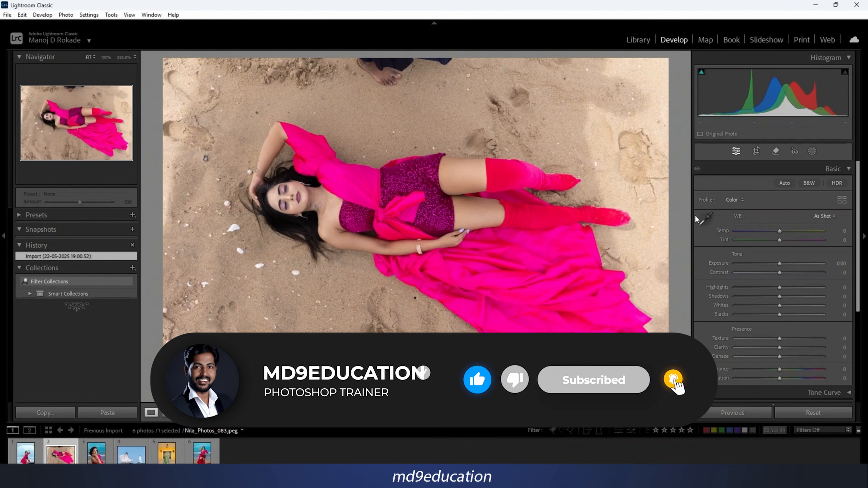
Activate the Remove tool in Clone mode and set the brush size to 31 and feather to 42
key(q)
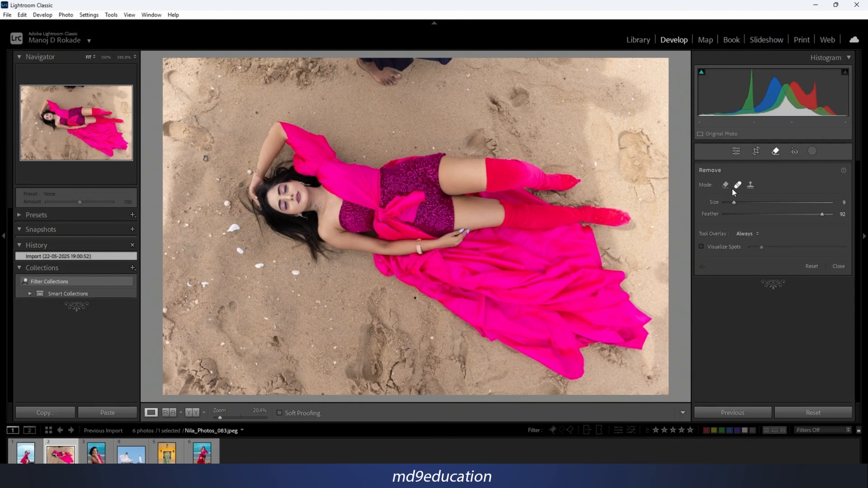
click(750, 185)
mouse_move(734, 202)
mouse_down()
mouse_move(836, 204)
mouse_move(749, 203)
mouse_move(786, 220)
mouse_move(742, 216)
mouse_move(807, 217)
mouse_move(741, 215)
mouse_move(799, 216)
mouse_up()
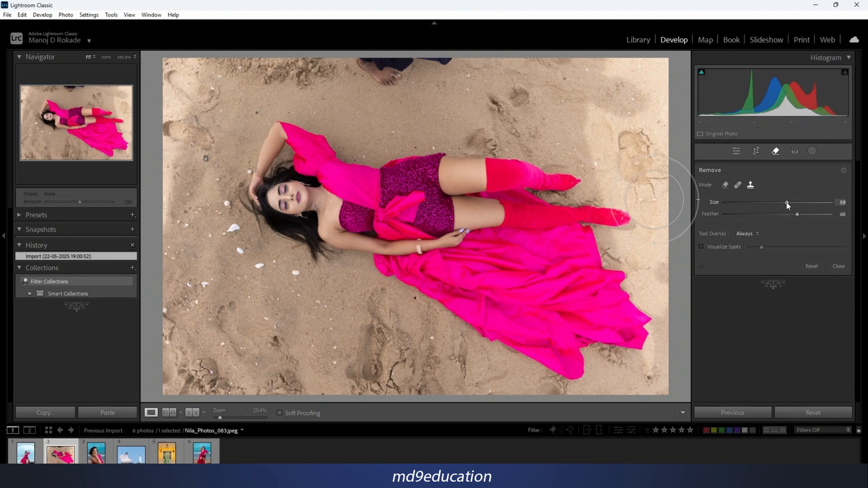
mouse_move(787, 202)
mouse_down()
mouse_move(741, 202)
mouse_move(766, 214)
mouse_move(818, 215)
mouse_move(791, 218)
mouse_move(802, 203)
mouse_move(815, 205)
mouse_move(765, 214)
mouse_move(828, 216)
mouse_move(807, 224)
mouse_move(815, 222)
mouse_up()
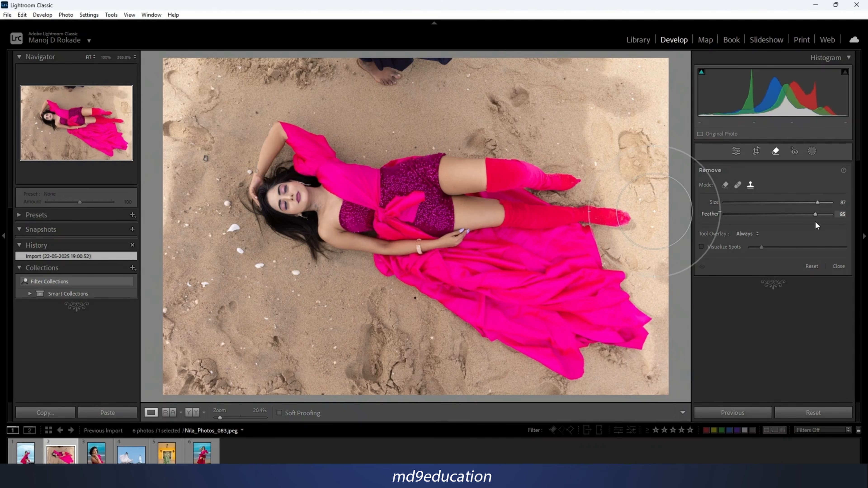
mouse_move(815, 222)
mouse_down()
mouse_move(742, 221)
mouse_move(770, 221)
mouse_up()
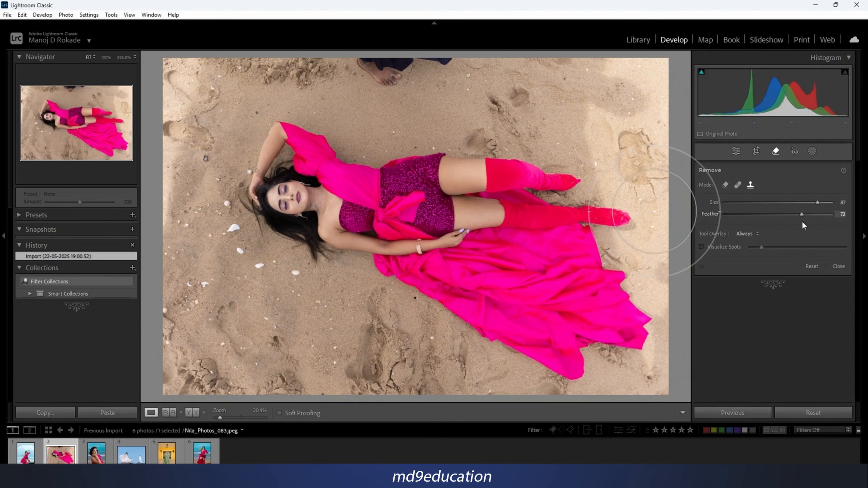
mouse_move(817, 203)
mouse_down()
mouse_move(740, 207)
mouse_move(758, 207)
mouse_up()
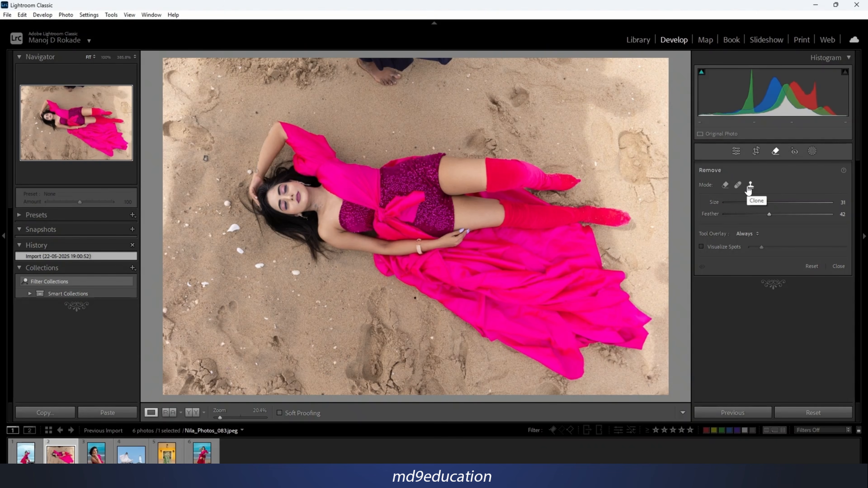
Try the Remove tool's Heal mode, return to Clone mode, and set the brush size to 7
click(738, 185)
mouse_move(758, 201)
mouse_down()
mouse_move(733, 200)
mouse_move(769, 200)
mouse_move(738, 202)
mouse_move(756, 202)
mouse_up()
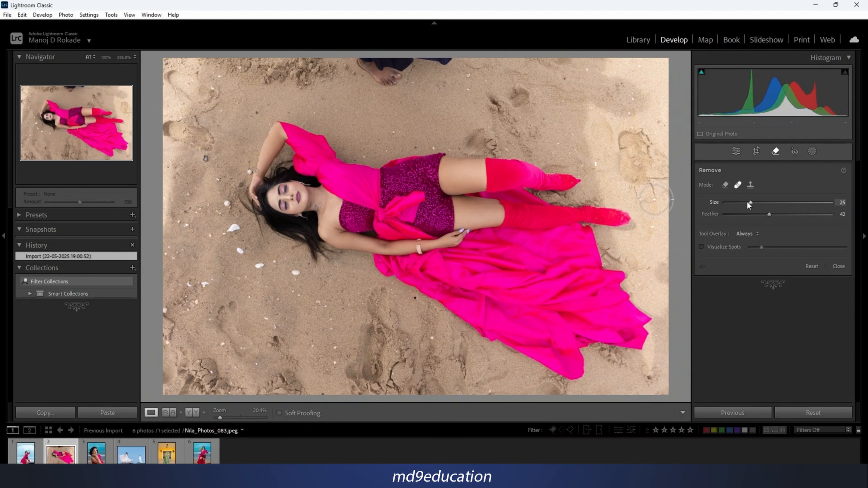
click(738, 185)
click(750, 189)
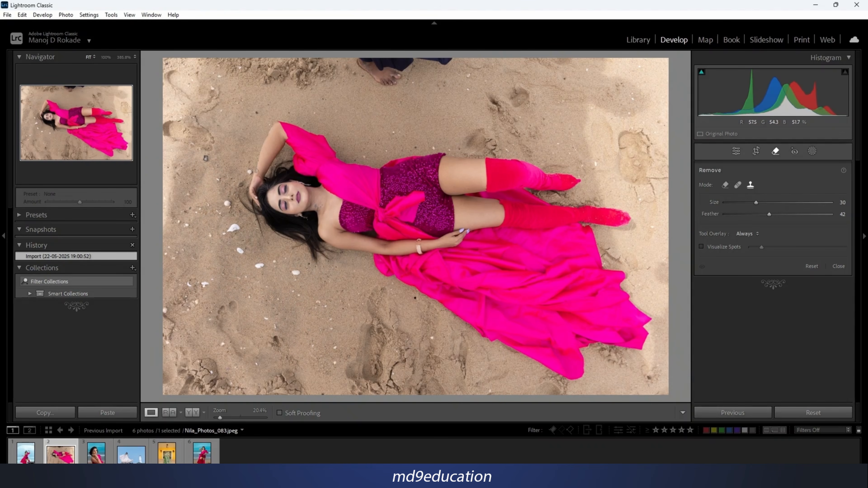
drag(754, 202, 732, 203)
Clone sand over the large shell and the small shells beside the hair, sampling the large shell's patch from the sand above it
drag(241, 224, 222, 235)
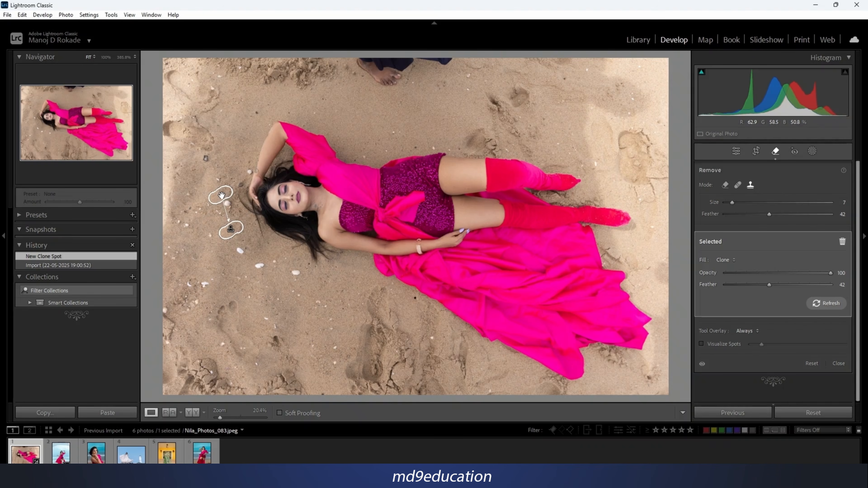
mouse_move(222, 194)
mouse_down()
mouse_move(210, 193)
mouse_move(218, 193)
mouse_move(189, 247)
mouse_move(218, 257)
mouse_move(207, 234)
mouse_move(208, 178)
mouse_move(210, 186)
mouse_move(231, 162)
mouse_move(223, 169)
mouse_up()
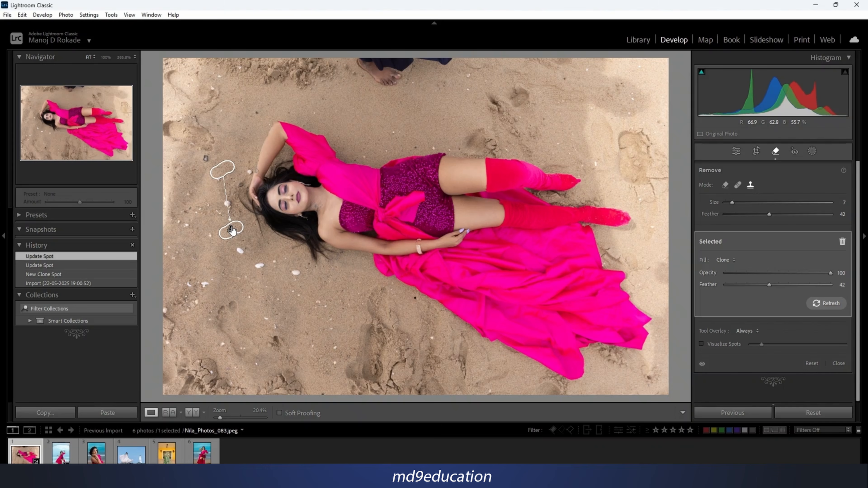
drag(239, 249, 241, 250)
click(258, 264)
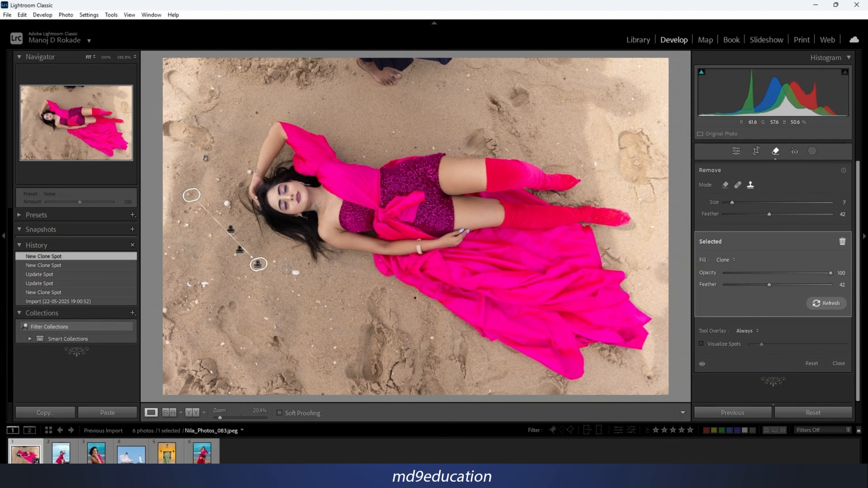
click(292, 271)
Clone out the small shells and pebbles along the left edge of the beach photo
click(206, 283)
click(189, 285)
click(192, 302)
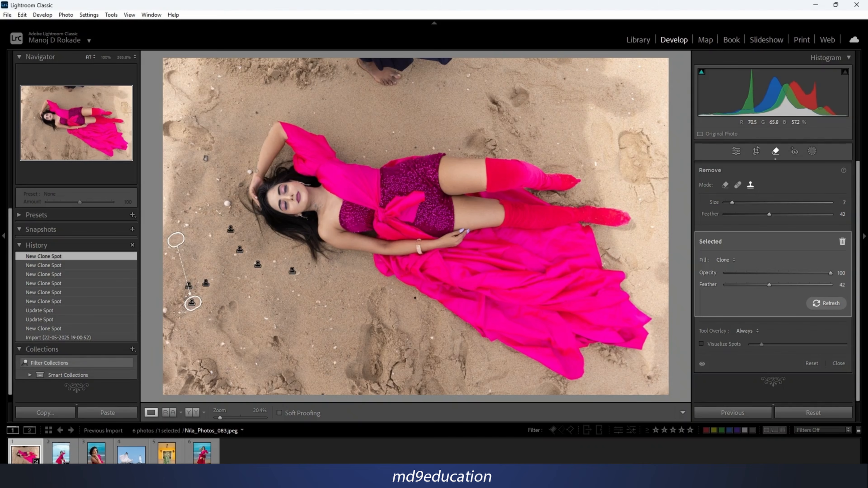
click(167, 311)
click(168, 341)
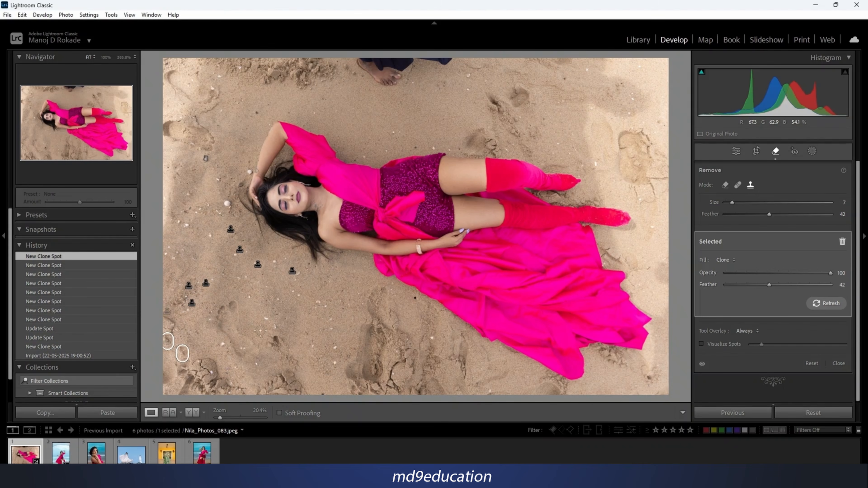
Clone clean sand over the footprints and dark marks in the photo's lower-left and upper-left areas
drag(269, 339, 277, 339)
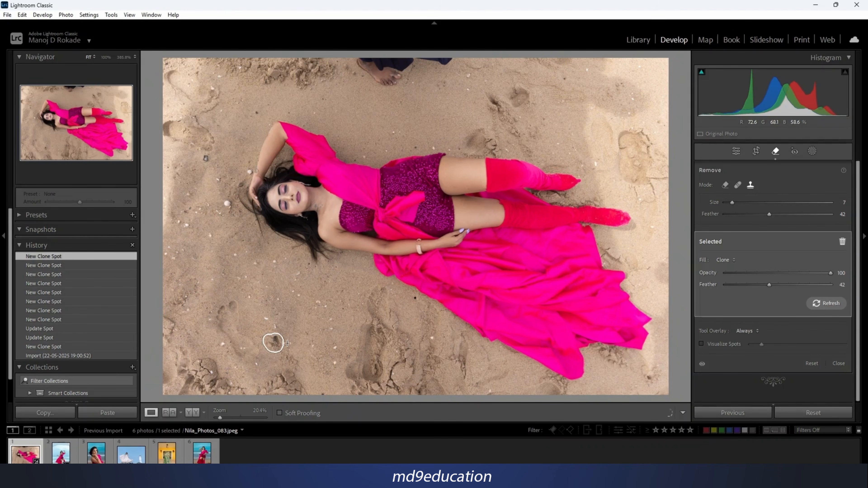
mouse_move(231, 301)
mouse_down()
mouse_move(236, 356)
mouse_move(260, 346)
mouse_move(241, 305)
mouse_move(234, 331)
mouse_move(227, 326)
mouse_up()
drag(226, 323, 226, 322)
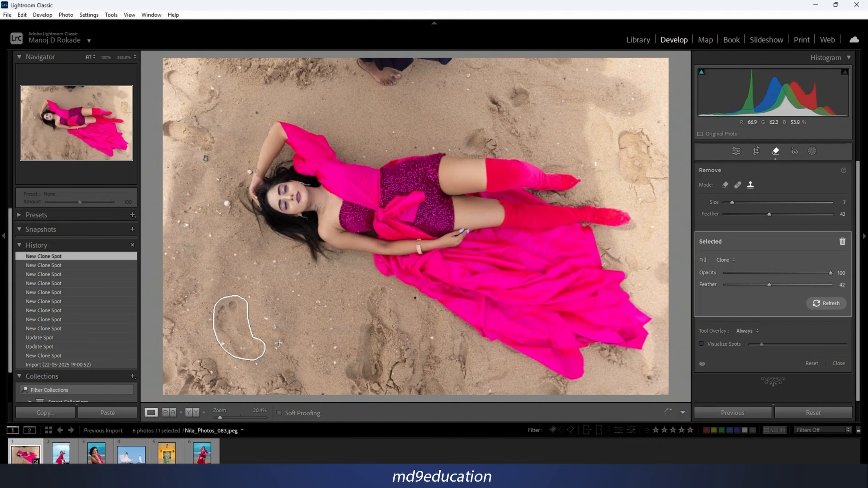
mouse_move(167, 135)
mouse_down()
mouse_move(205, 153)
mouse_move(201, 164)
mouse_move(187, 144)
mouse_up()
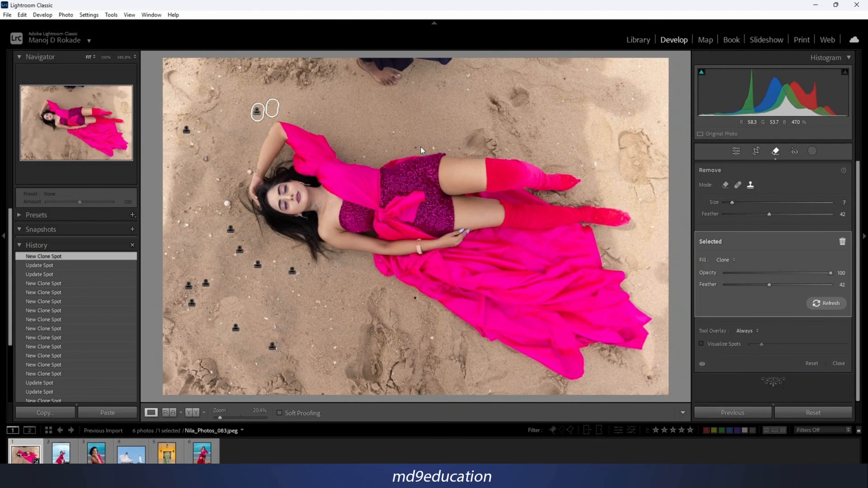
Reset the beach photo to discard all the clone spots
right_click(421, 148)
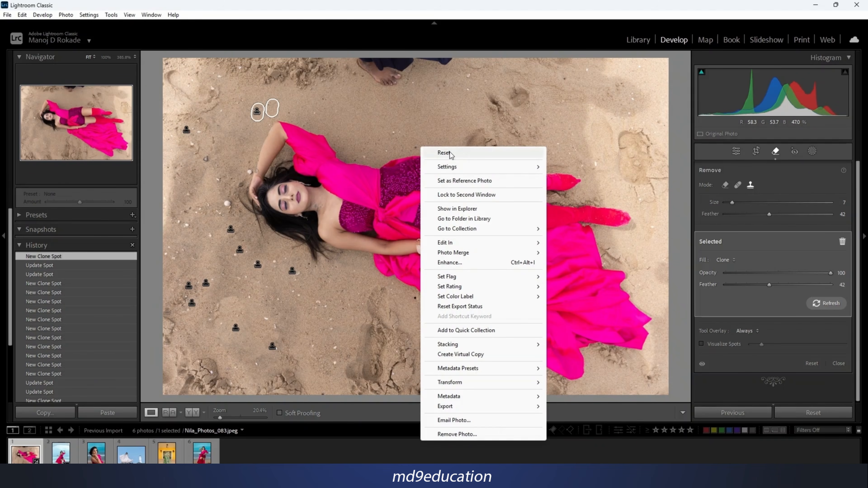
click(445, 154)
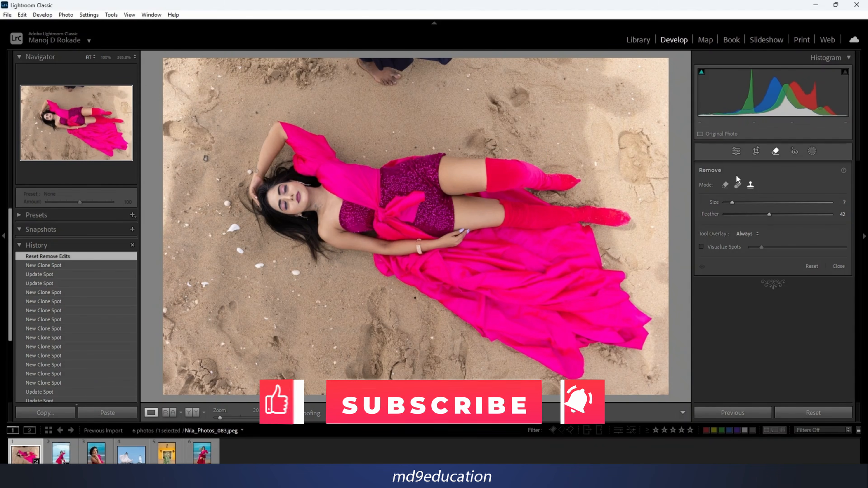
Switch to Heal mode and heal out the large shell and the small shells below the hair, repositioning the large shell's sample source
click(738, 186)
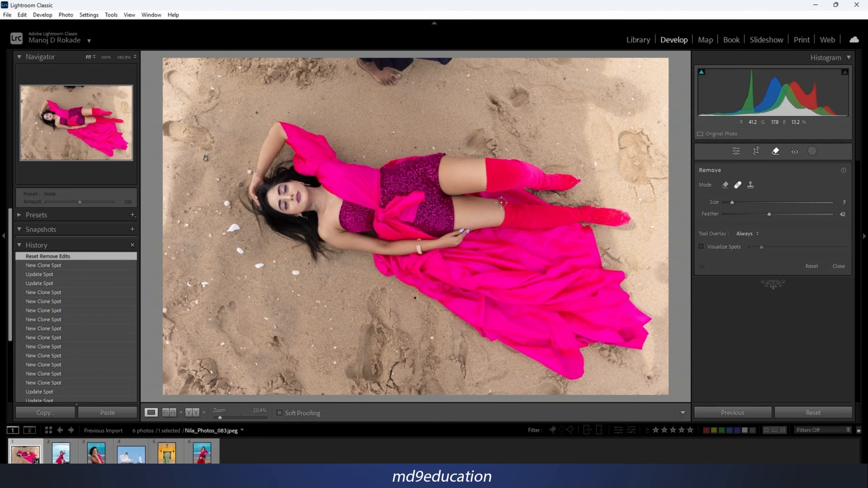
click(738, 185)
drag(239, 227, 235, 229)
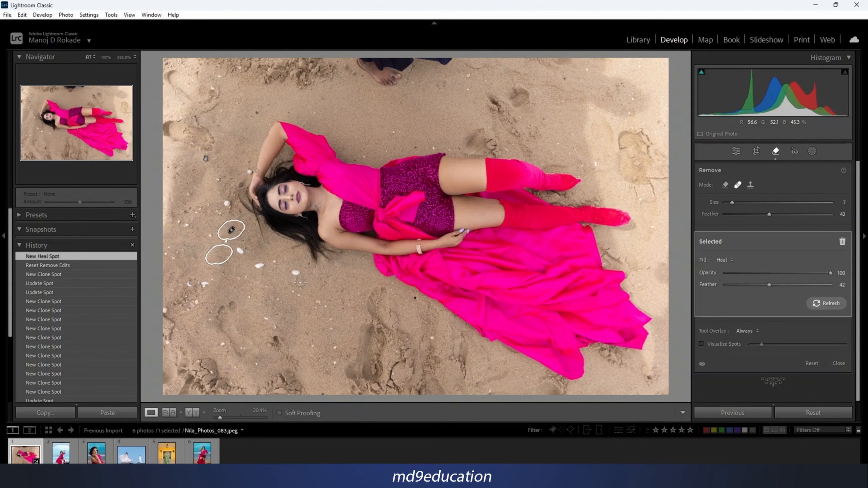
mouse_move(299, 282)
mouse_down()
mouse_move(290, 300)
mouse_move(324, 278)
mouse_move(454, 271)
mouse_move(474, 218)
mouse_move(532, 220)
mouse_move(524, 220)
mouse_move(533, 258)
mouse_move(489, 342)
mouse_move(420, 339)
mouse_move(343, 360)
mouse_move(335, 339)
mouse_move(344, 329)
mouse_move(333, 327)
mouse_up()
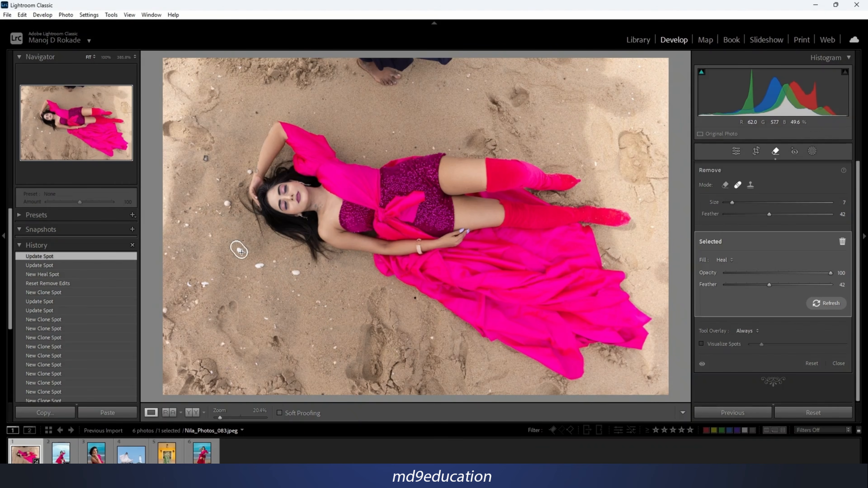
click(240, 250)
drag(256, 266, 264, 266)
click(298, 273)
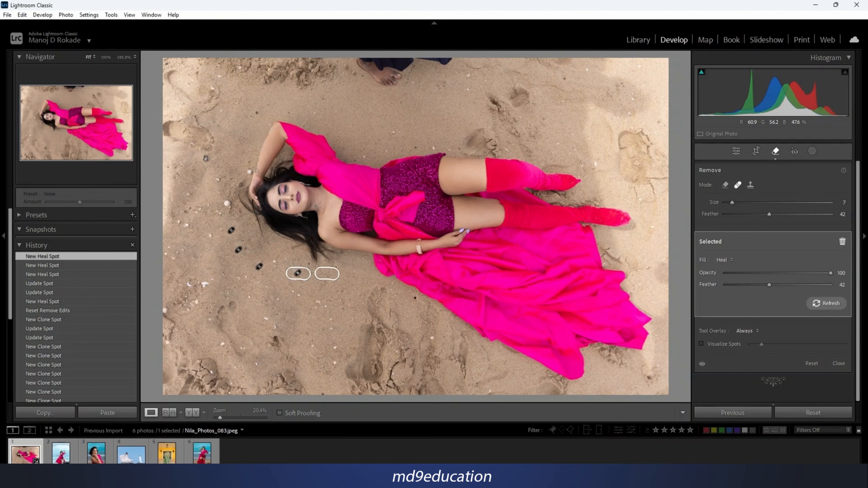
Heal out the cluster of small shells and pebbles in the sand near the photo's left edge
click(203, 282)
click(188, 282)
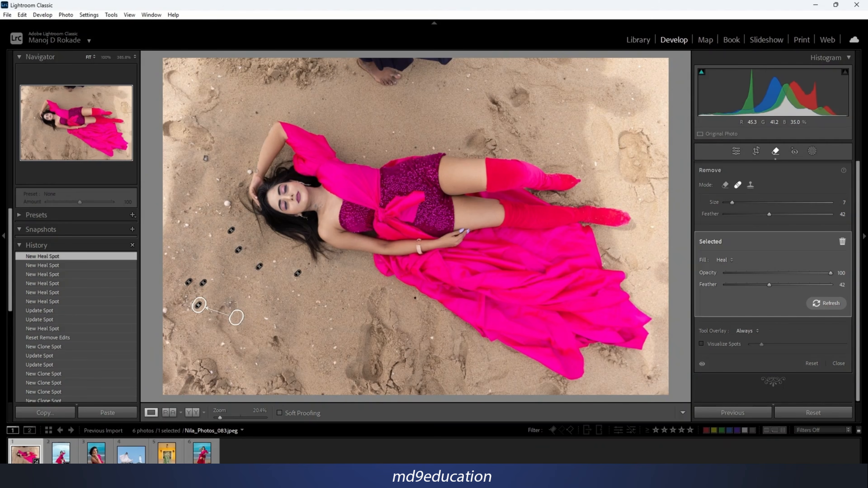
click(198, 305)
Reset the beach photo to discard all the heal spots
right_click(441, 120)
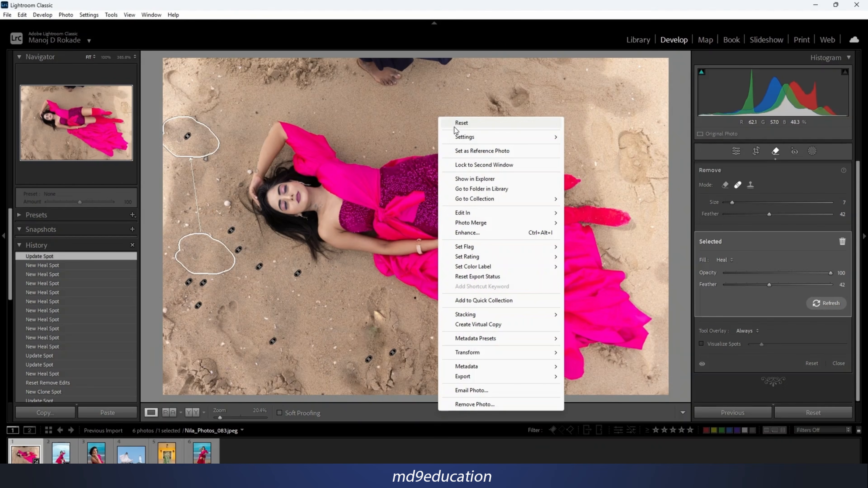
click(459, 124)
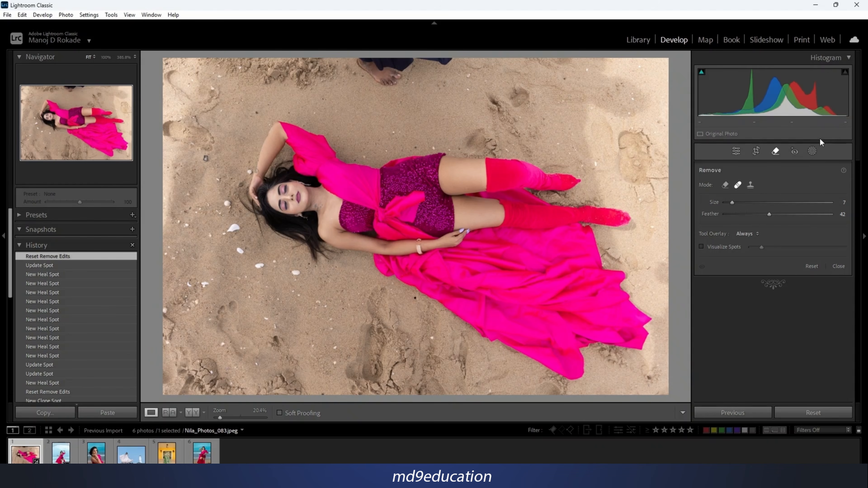
Switch to Clone mode, paint over the bystander's feet at the photo's upper edge, and move the sample source toward the model's legs
click(750, 186)
mouse_move(451, 62)
mouse_down()
mouse_move(357, 63)
mouse_move(409, 79)
mouse_move(450, 61)
mouse_up()
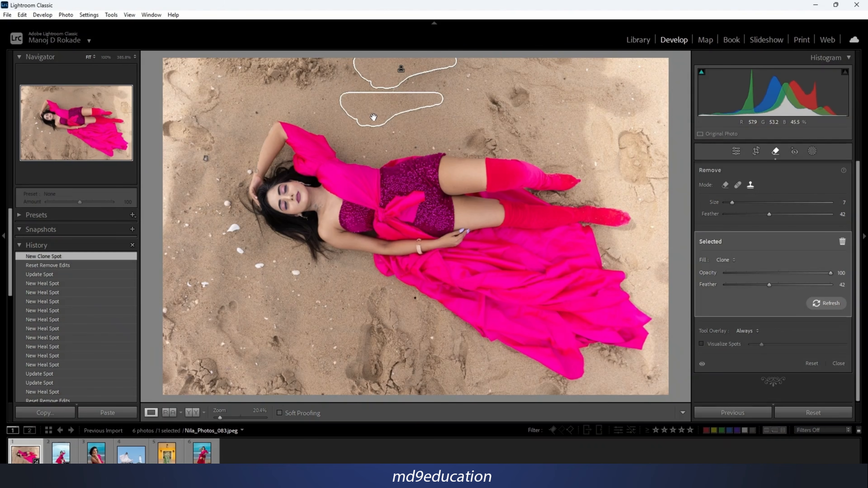
mouse_move(373, 117)
mouse_down()
mouse_move(502, 102)
mouse_move(491, 115)
mouse_move(517, 93)
mouse_move(470, 131)
mouse_move(514, 104)
mouse_move(491, 116)
mouse_move(606, 147)
mouse_move(462, 145)
mouse_move(450, 171)
mouse_move(489, 179)
mouse_up()
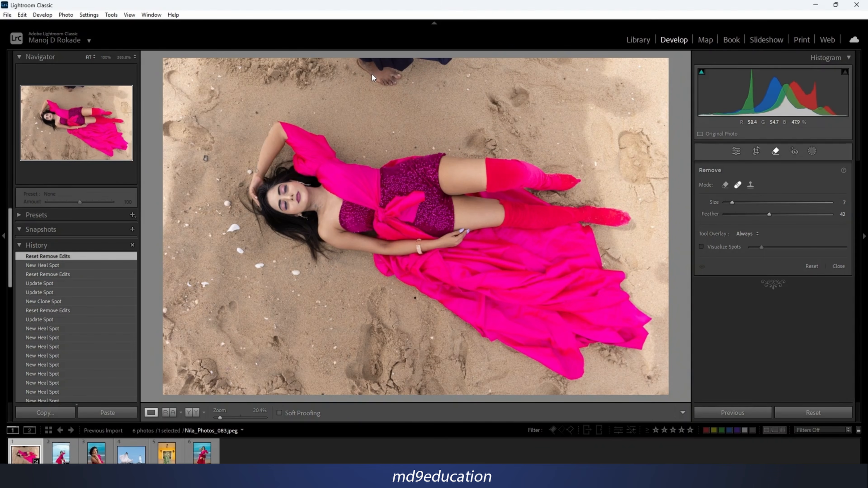
Heal over the bystander's feet at the photo's upper edge, moving the sample source onto the pink dress and back to the sand
mouse_move(372, 78)
mouse_down()
mouse_move(363, 62)
mouse_move(380, 84)
mouse_move(444, 60)
mouse_move(363, 72)
mouse_move(347, 61)
mouse_up()
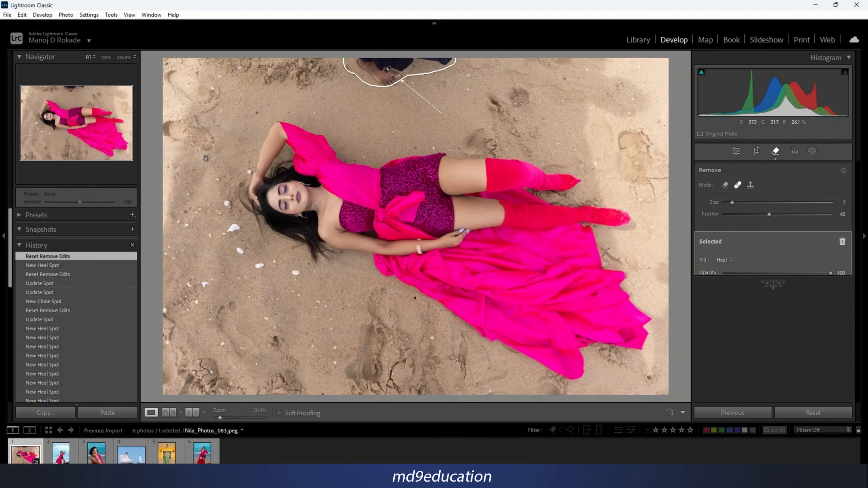
mouse_move(451, 131)
mouse_down()
mouse_move(605, 119)
mouse_move(547, 137)
mouse_move(553, 147)
mouse_move(580, 143)
mouse_move(601, 97)
mouse_move(539, 226)
mouse_move(530, 271)
mouse_up()
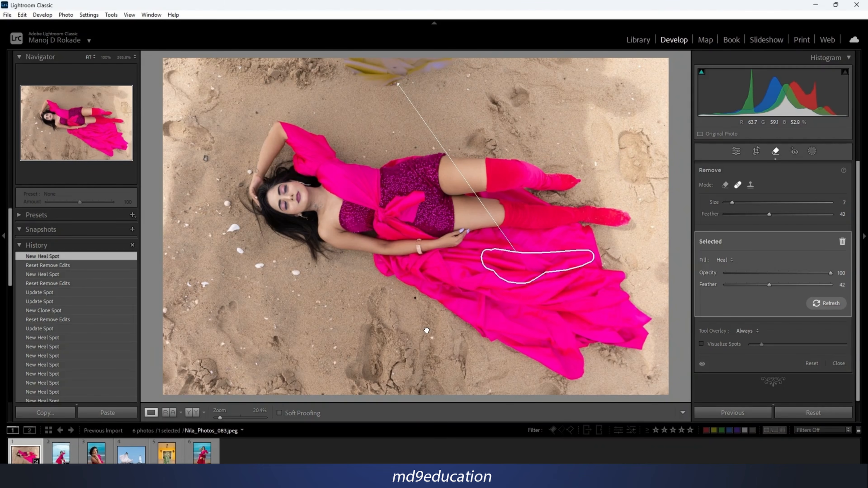
mouse_move(427, 331)
mouse_down()
mouse_move(560, 164)
mouse_move(592, 84)
mouse_move(340, 318)
mouse_up()
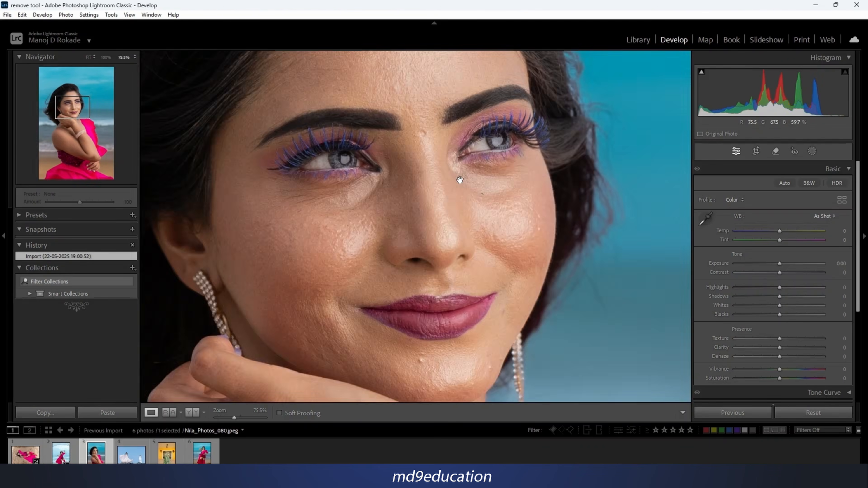
Activate the Remove tool on the portrait's face, enable Visualize Spots, and raise its threshold slightly
click(399, 168)
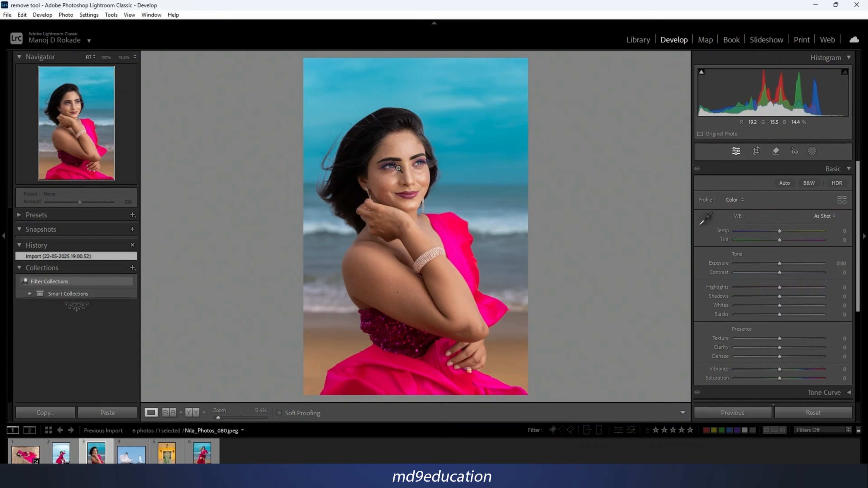
click(398, 168)
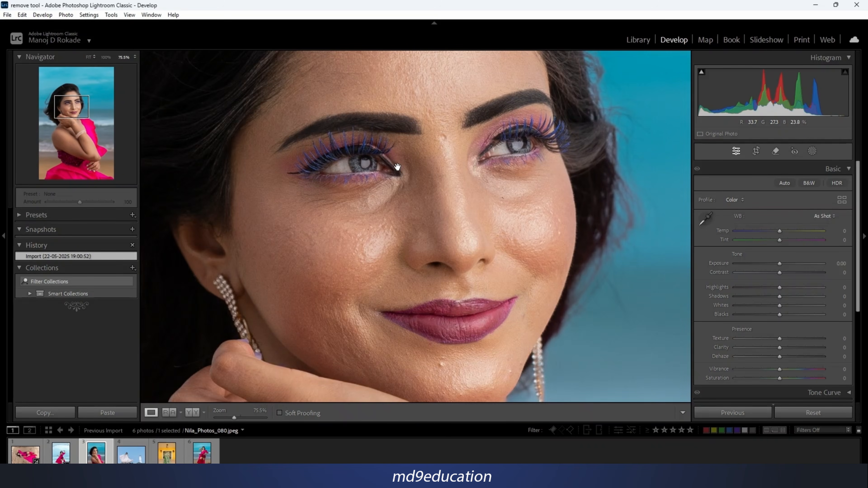
mouse_move(394, 169)
mouse_down()
mouse_move(396, 189)
mouse_move(394, 177)
mouse_up()
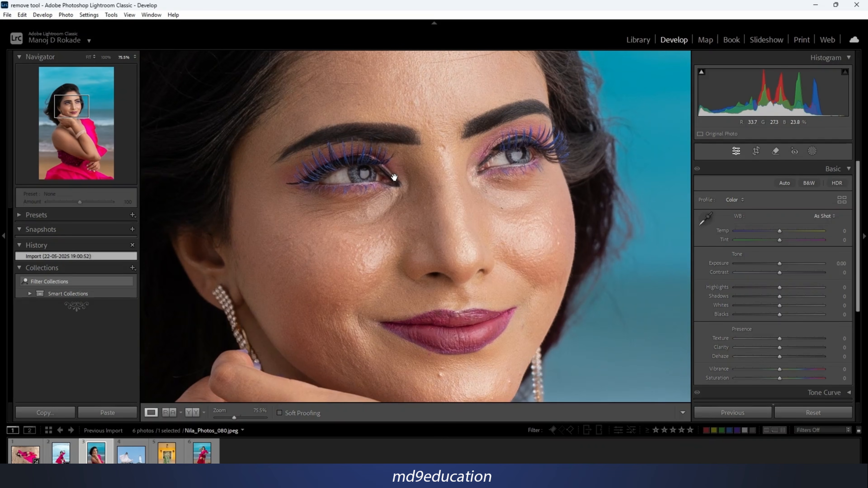
click(776, 151)
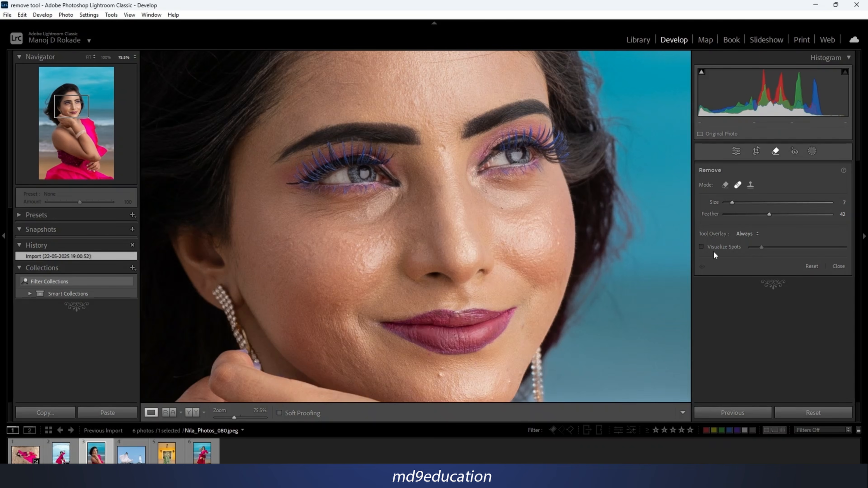
click(701, 247)
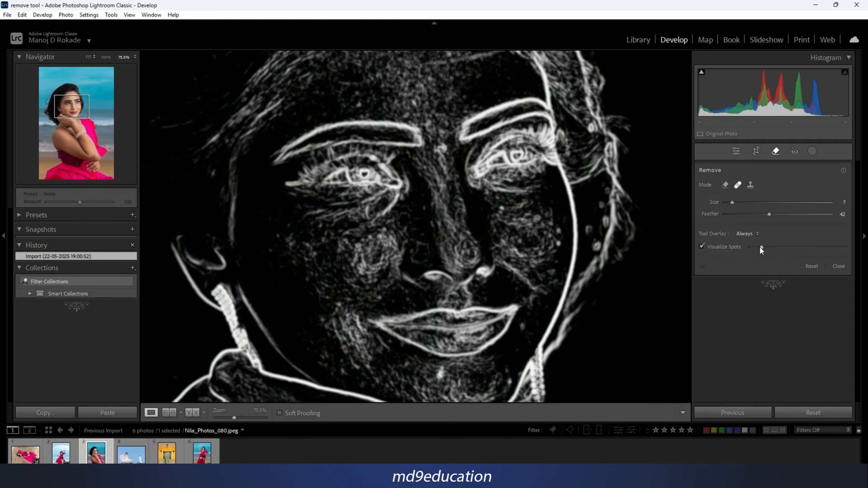
mouse_move(761, 248)
mouse_down()
mouse_move(775, 249)
mouse_move(730, 256)
mouse_move(784, 253)
mouse_move(764, 262)
mouse_up()
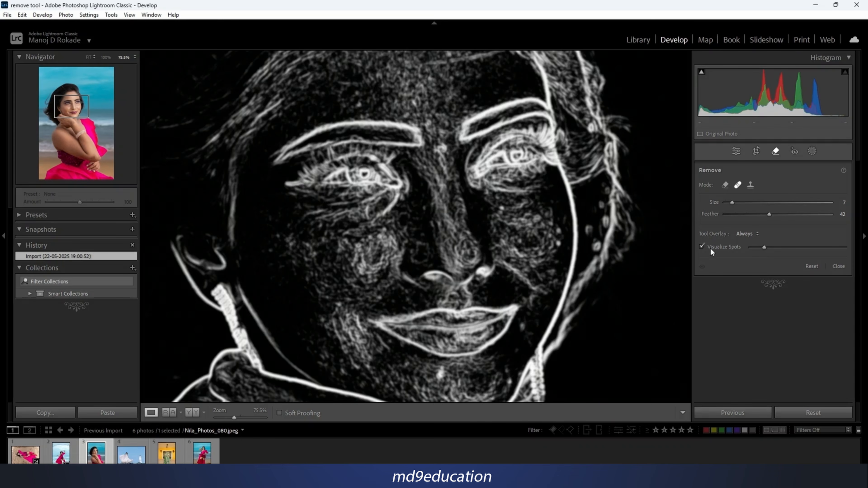
Switch Visualize Spots on and off repeatedly to compare the facial blemishes with the normal view, leaving it off
click(702, 247)
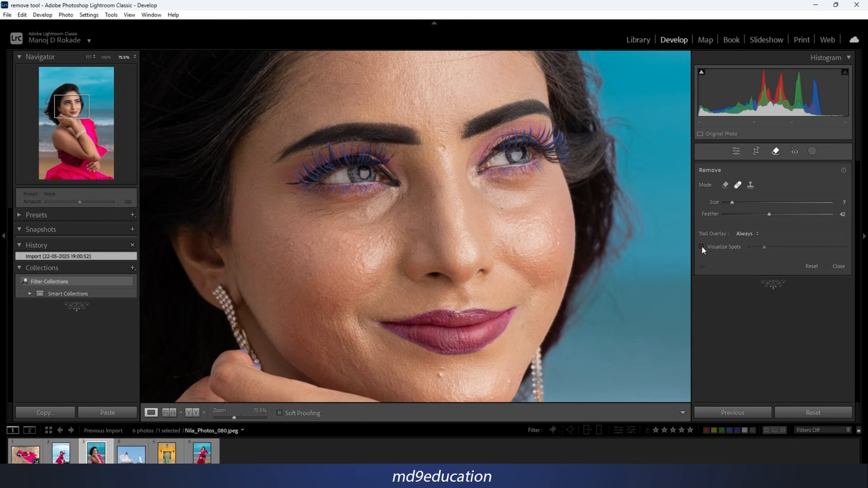
click(702, 247)
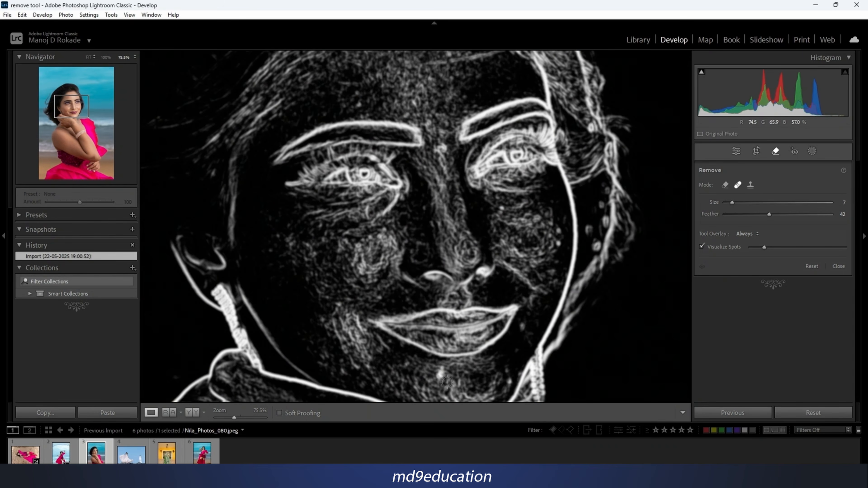
click(702, 247)
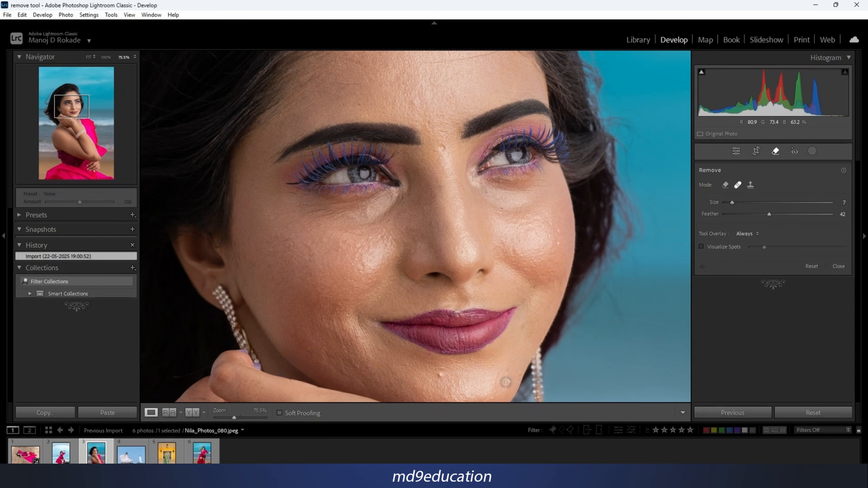
click(701, 247)
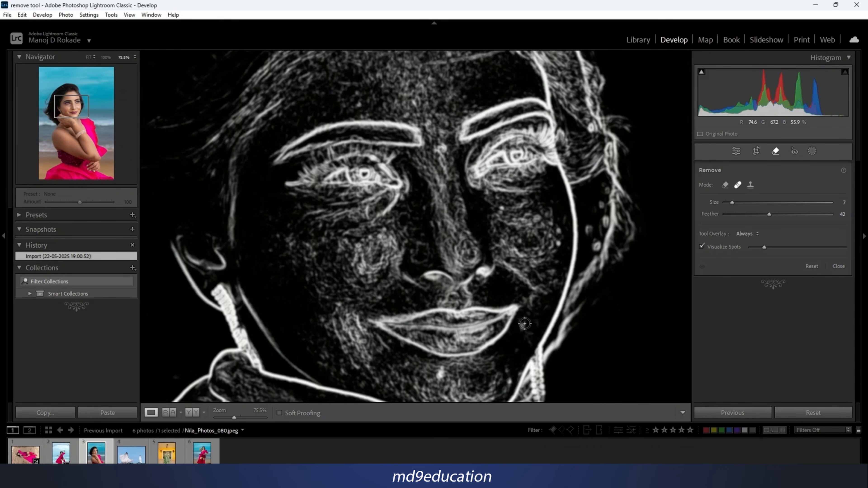
click(702, 247)
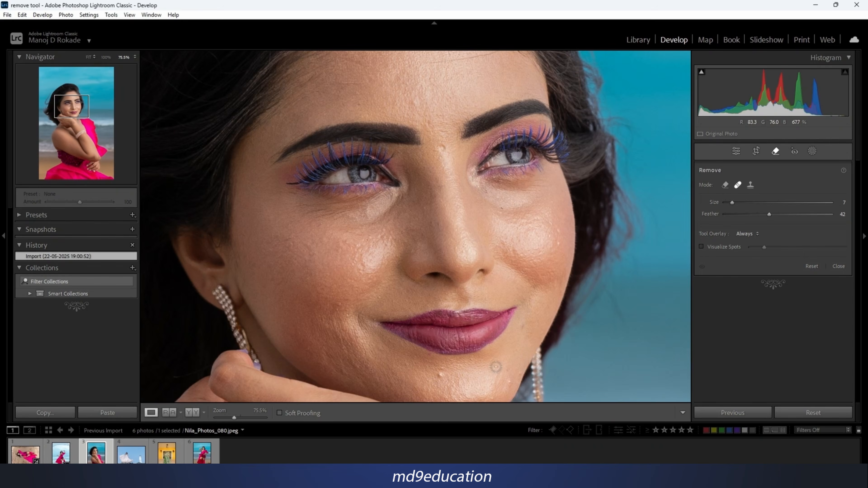
click(702, 247)
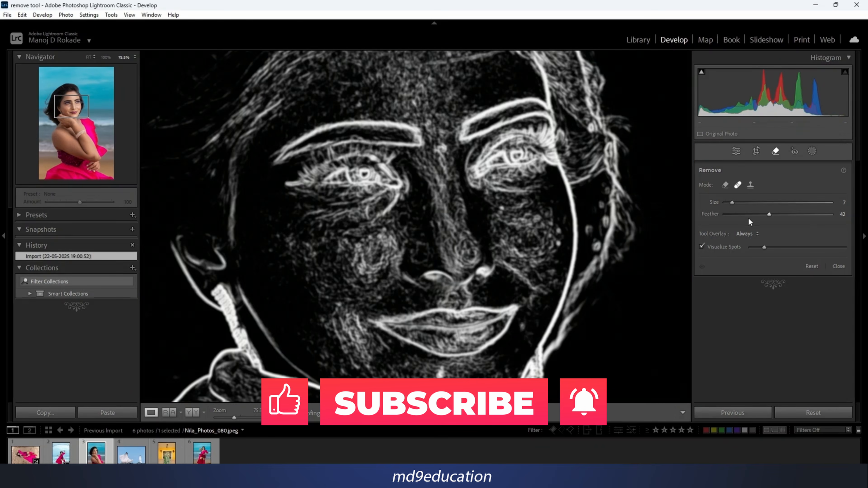
click(702, 247)
click(701, 246)
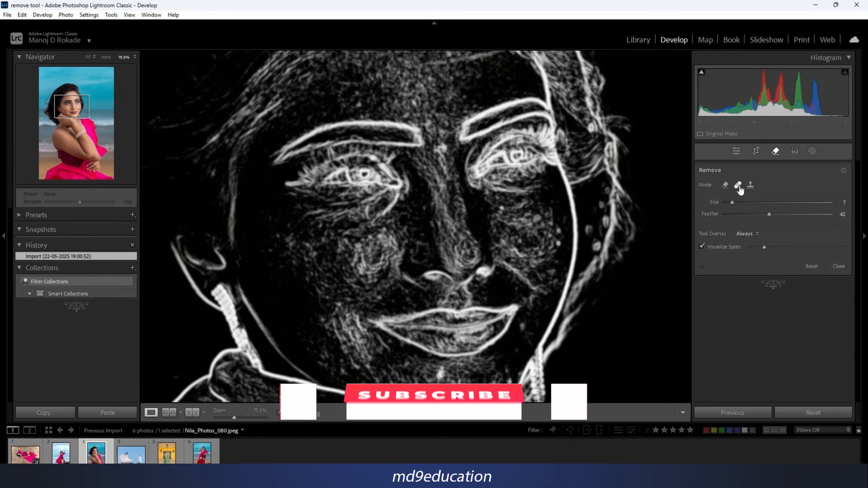
click(701, 246)
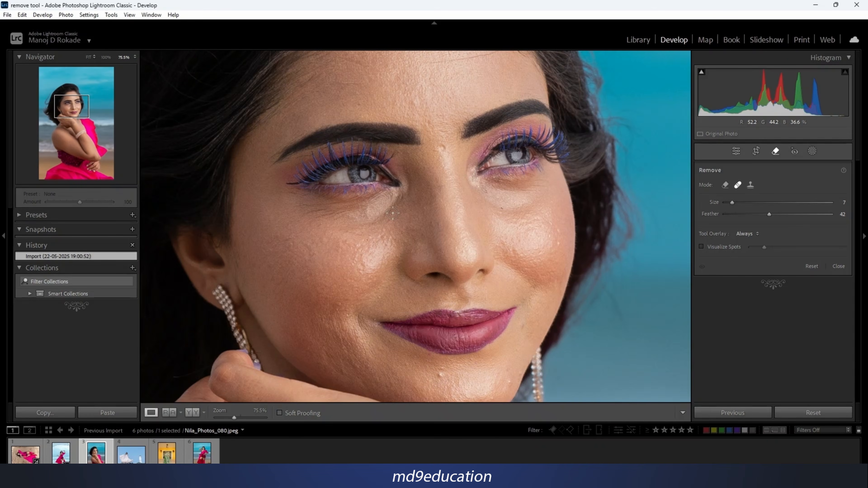
Heal the blemishes on the model's chin, between the eyebrows, and across the forehead
click(440, 375)
click(442, 146)
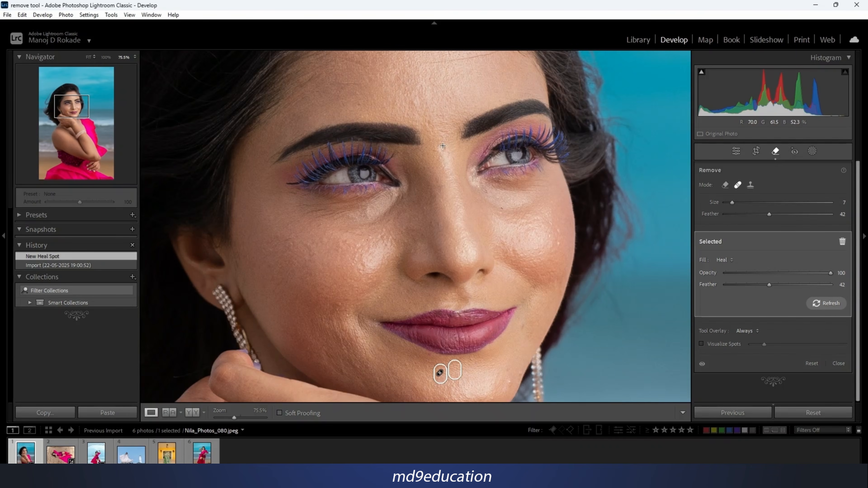
click(443, 131)
click(414, 99)
click(421, 82)
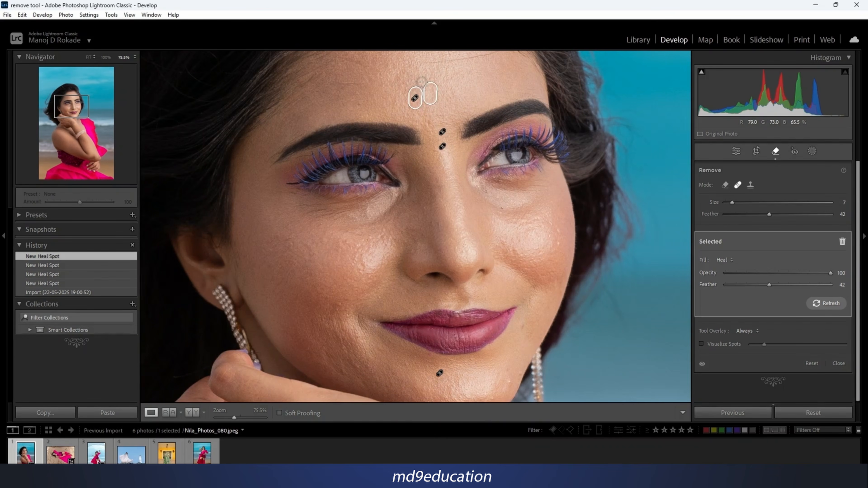
click(425, 73)
click(356, 62)
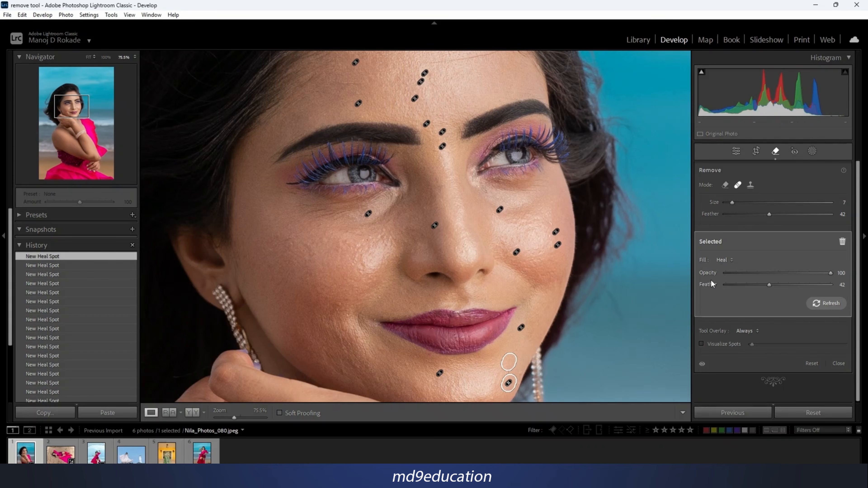
Set Tool Overlay to Auto, and try a heal spot beside the nose before undoing it
click(748, 332)
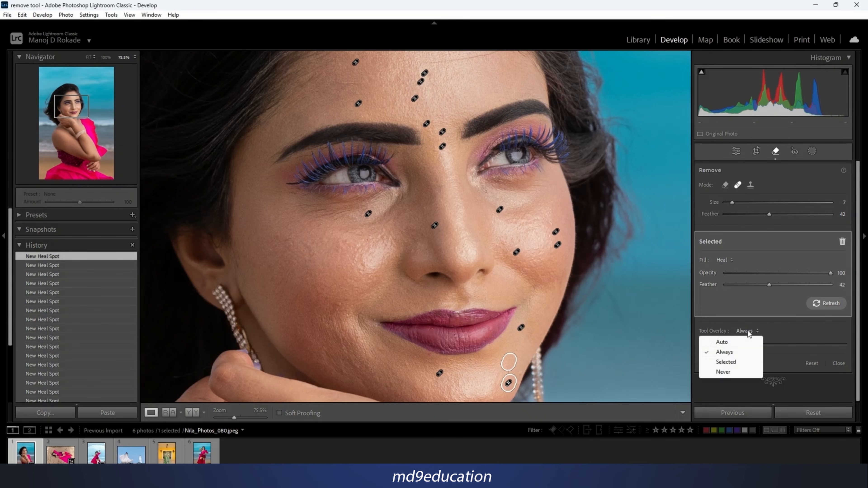
click(733, 342)
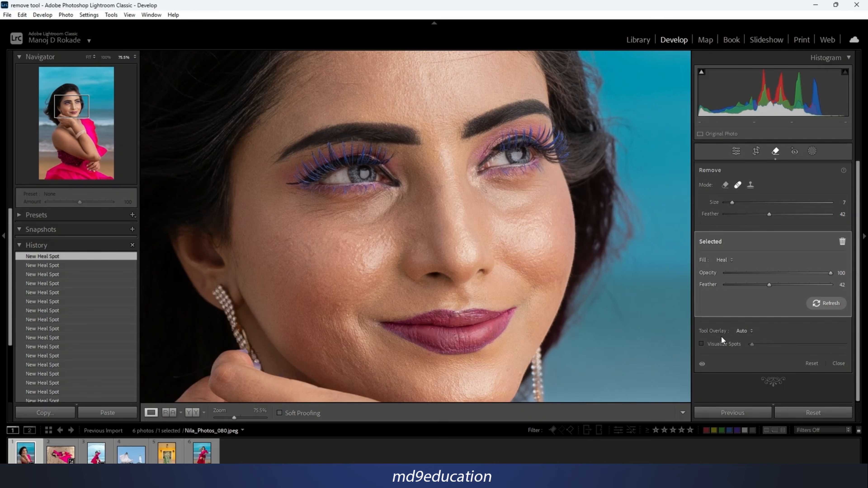
click(758, 331)
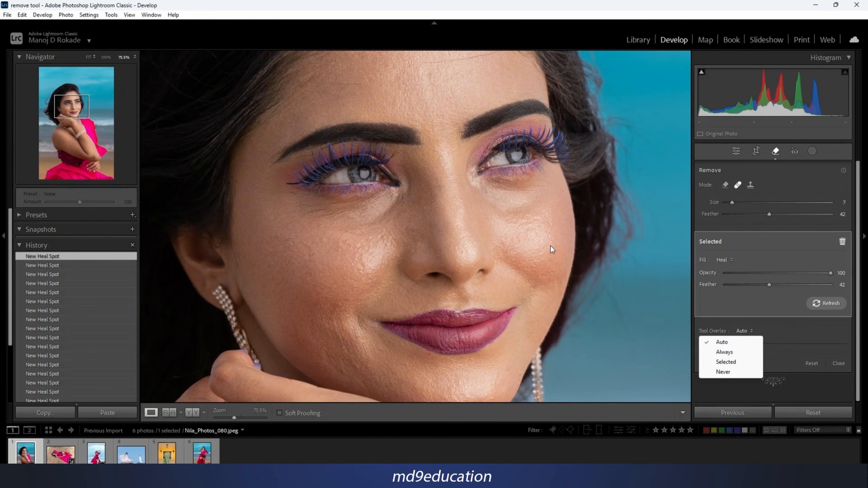
click(497, 228)
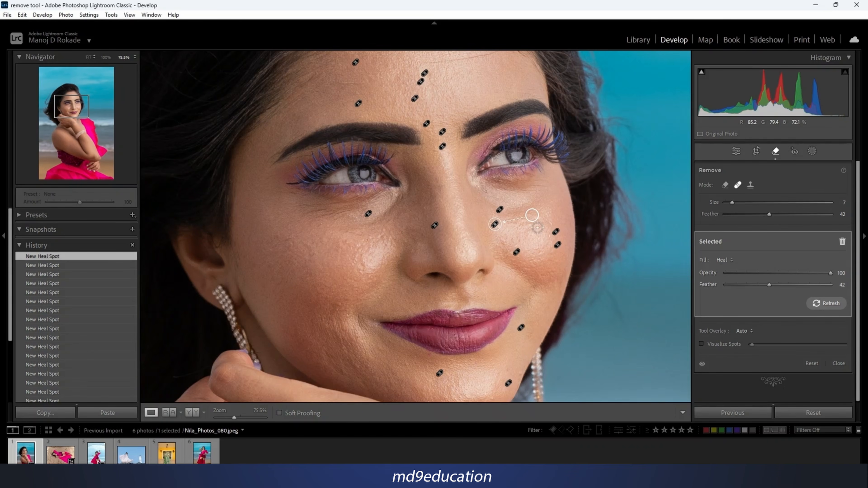
key(ctrl+z)
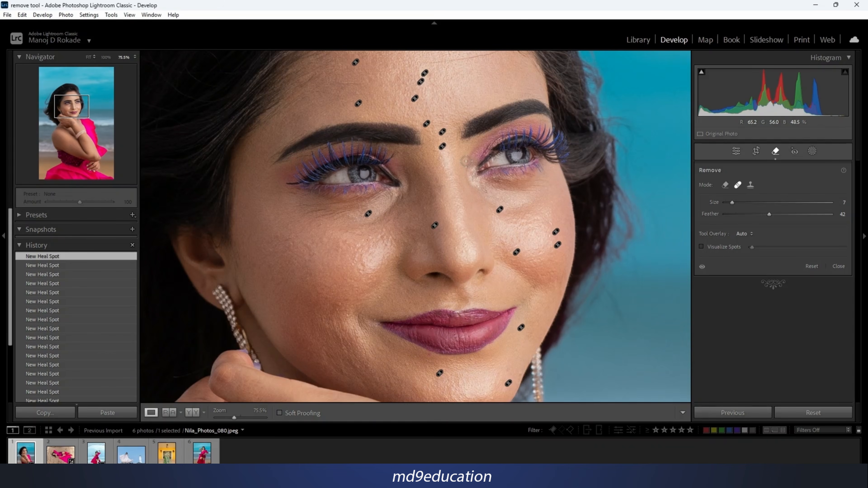
Heal the stray hairs on both sides of the forehead with curved strokes, undoing the first straight stroke
drag(462, 137, 469, 261)
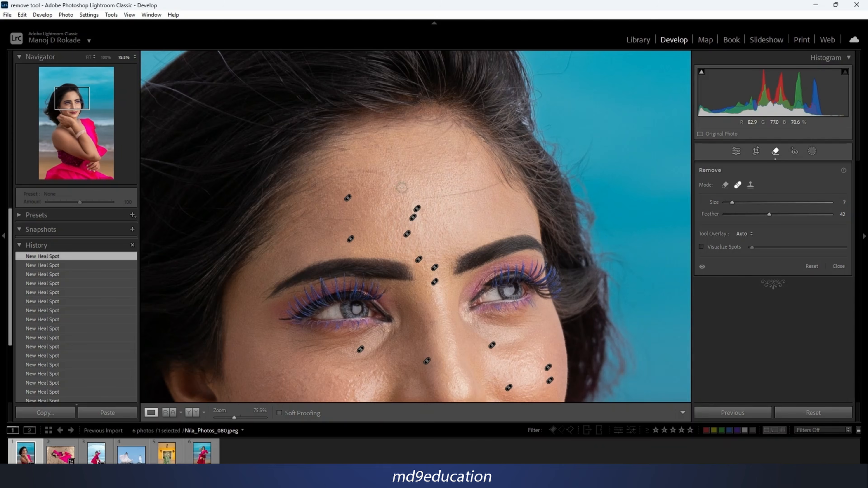
mouse_move(321, 254)
mouse_down()
mouse_move(636, 222)
mouse_move(541, 122)
mouse_move(412, 221)
mouse_move(452, 254)
mouse_move(471, 173)
mouse_move(417, 182)
mouse_move(507, 182)
mouse_up()
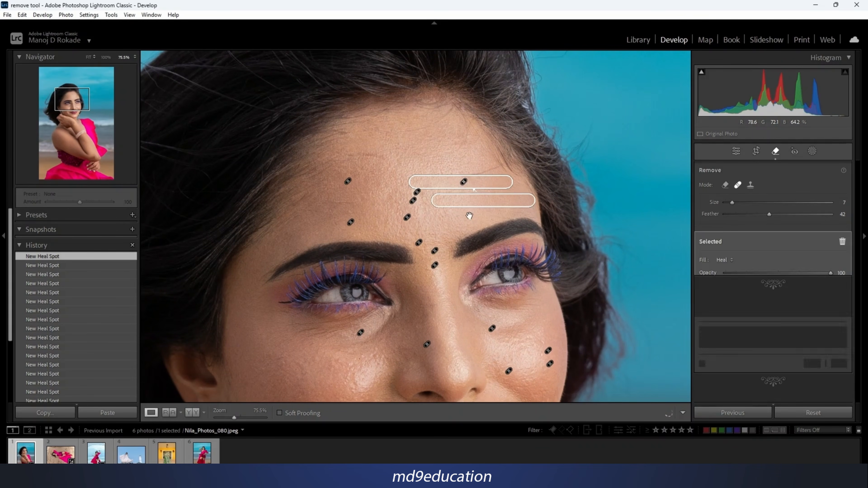
key(ctrl+z)
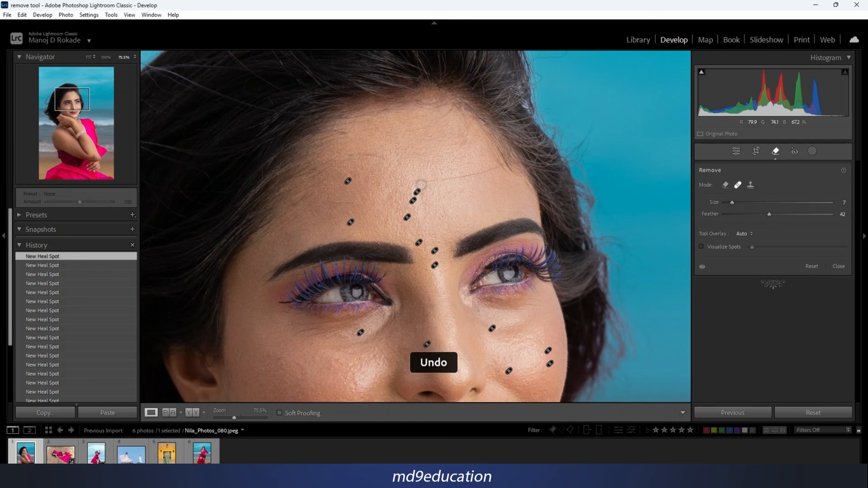
drag(422, 182, 502, 156)
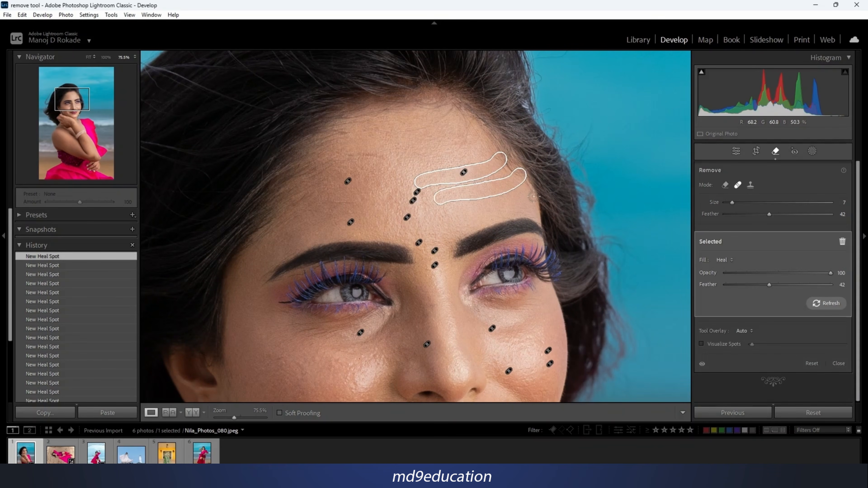
drag(393, 166, 348, 156)
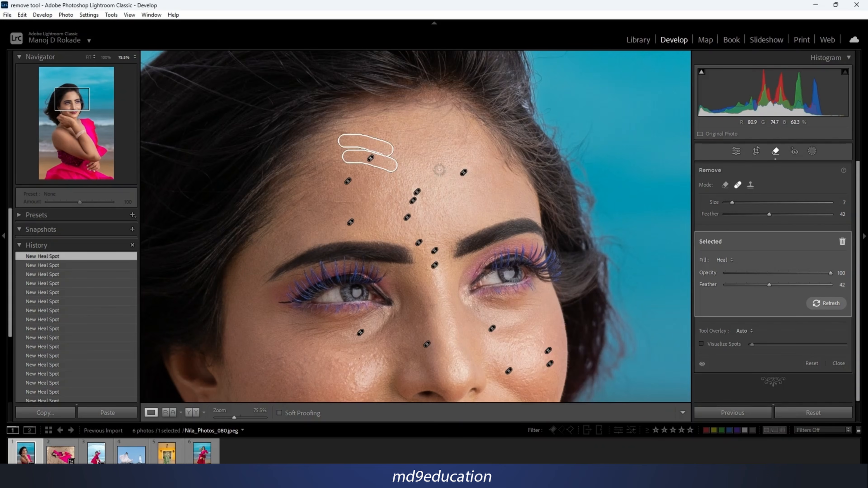
Switch Tool Overlay to Never and back to Always, and delete the heal spot under the model's left eye
click(750, 331)
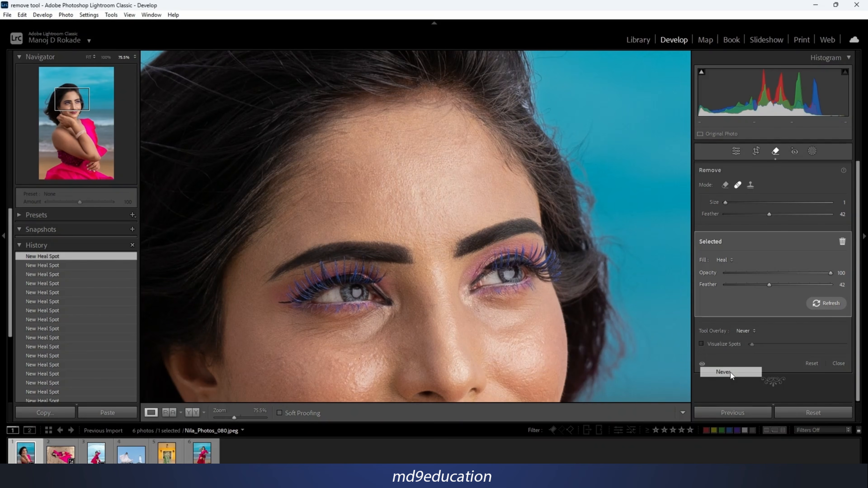
click(724, 352)
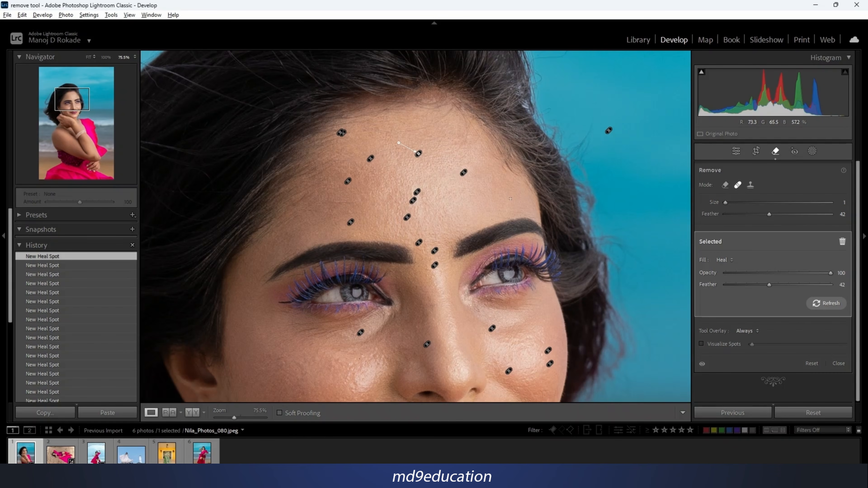
click(464, 174)
click(492, 328)
key(Delete)
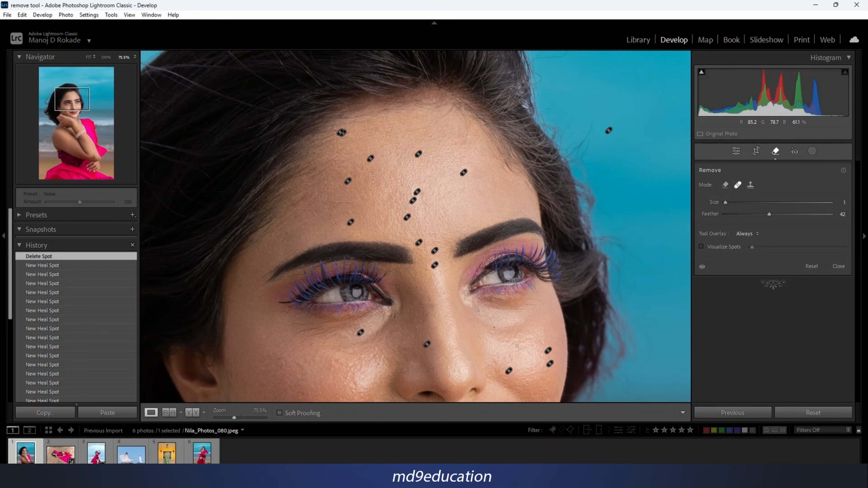
Delete the heal spot at the centre of the model's chin
drag(457, 328, 442, 186)
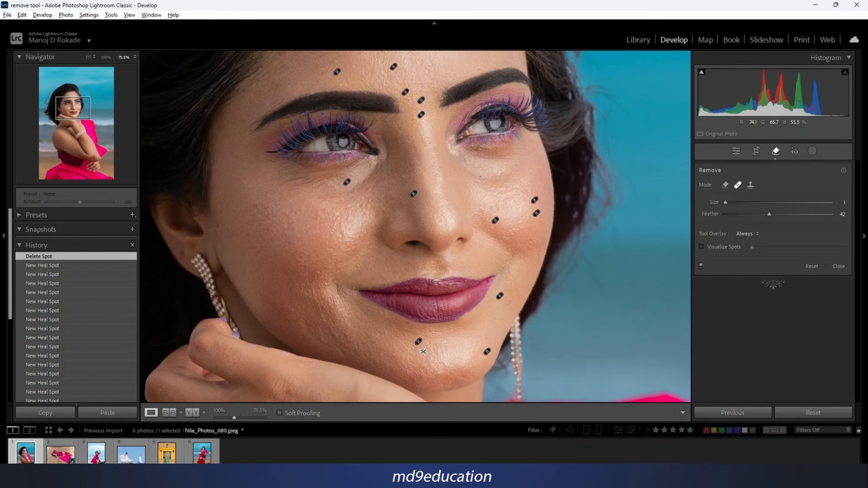
click(419, 341)
alt+click(419, 342)
Enlarge the brush to size 40, reduce it to 10, and settle on size 23
scroll(627, 244, up, 1)
scroll(628, 244, up, 14)
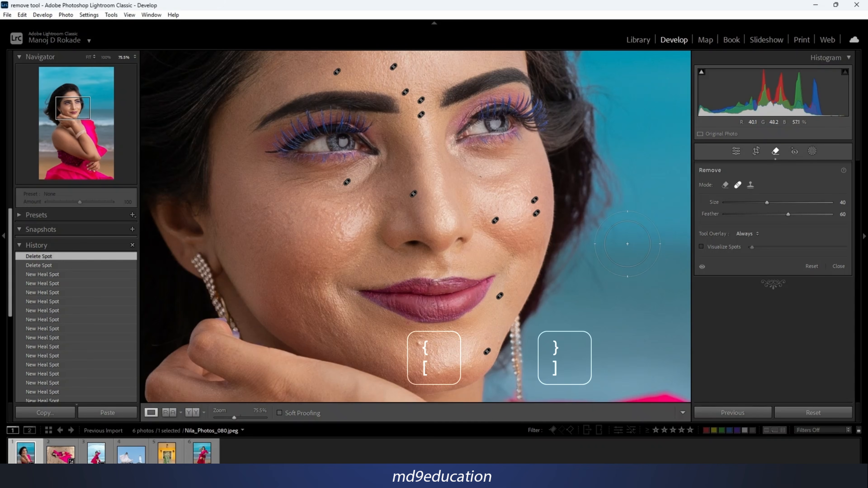
scroll(628, 244, down, 20)
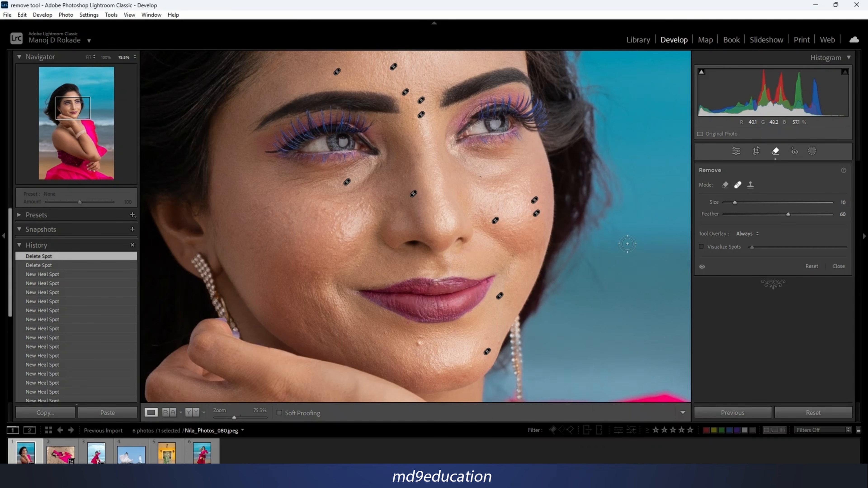
scroll(627, 243, up, 2)
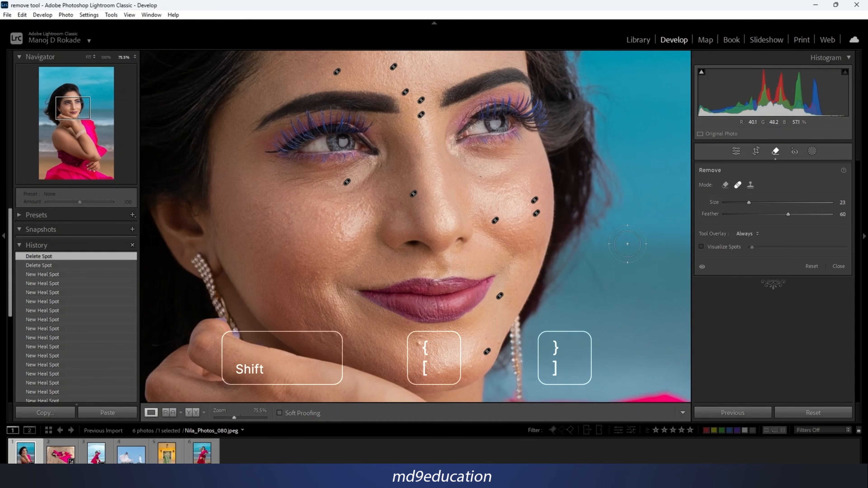
Raise and lower the brush feather in increments, ending at 66
key(shift+bracketright)
key(shift+bracketright)
key(shift+bracketright)
key(shift+bracketright)
key(shift+bracketright)
key(shift+bracketright)
key(shift+bracketright)
key(shift+bracketleft)
key(shift+bracketleft)
key(shift+bracketleft)
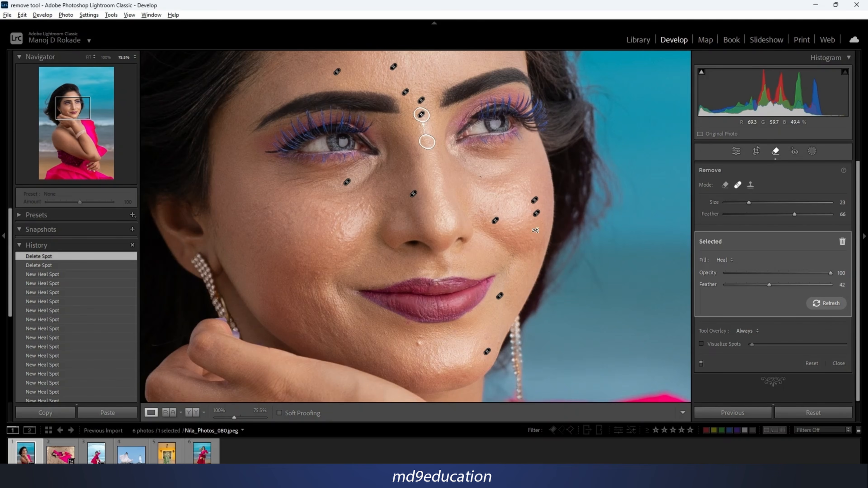
Select the lower heal spot on the model's left cheek, and select and update the one on the side of the nose
click(537, 213)
click(414, 194)
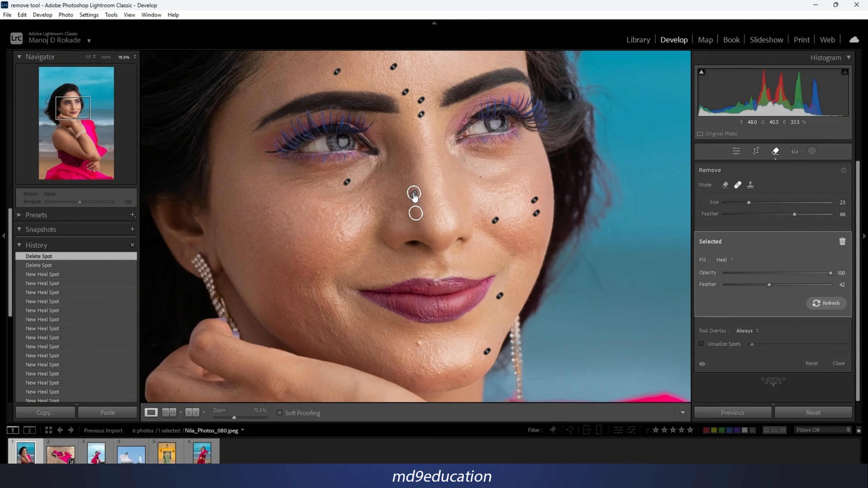
click(414, 195)
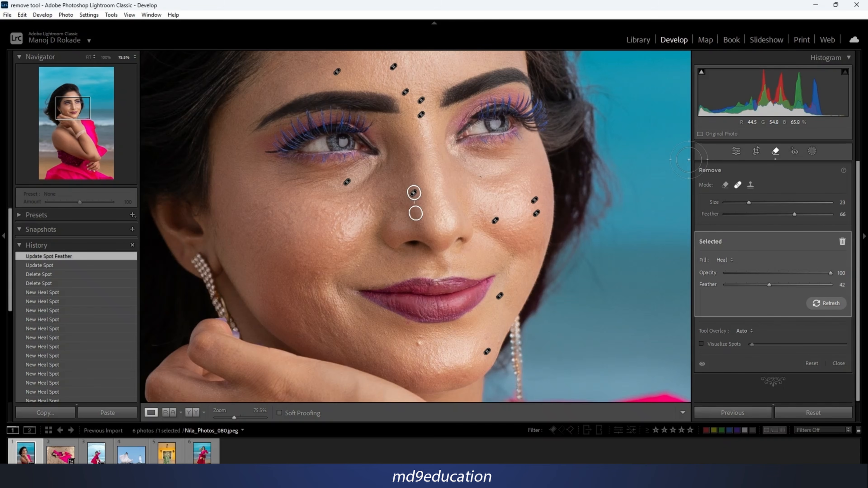
Cycle Tool Overlay through Always, Selected, Never, and Auto, and leave it set to Always
key(h)
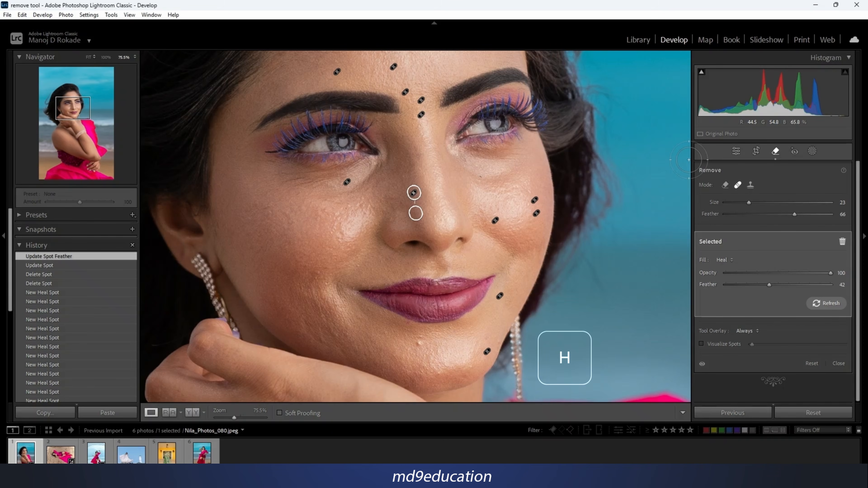
key(h)
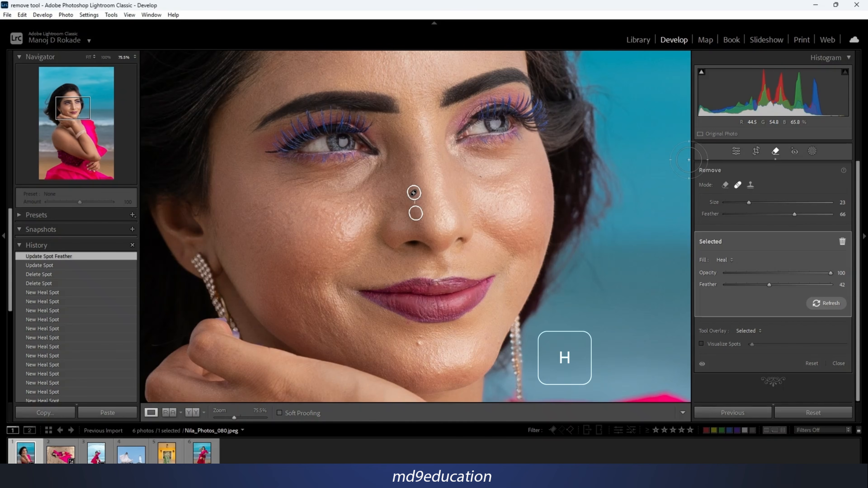
key(h)
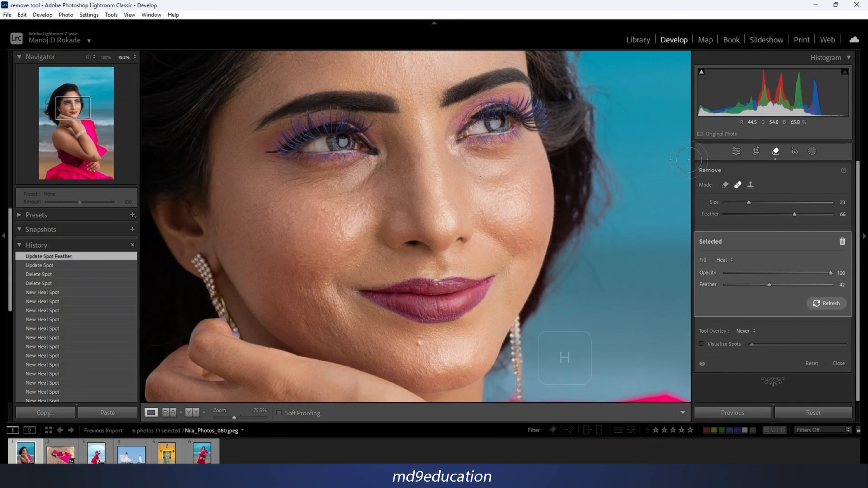
key(h)
click(746, 331)
click(739, 339)
click(752, 331)
click(745, 353)
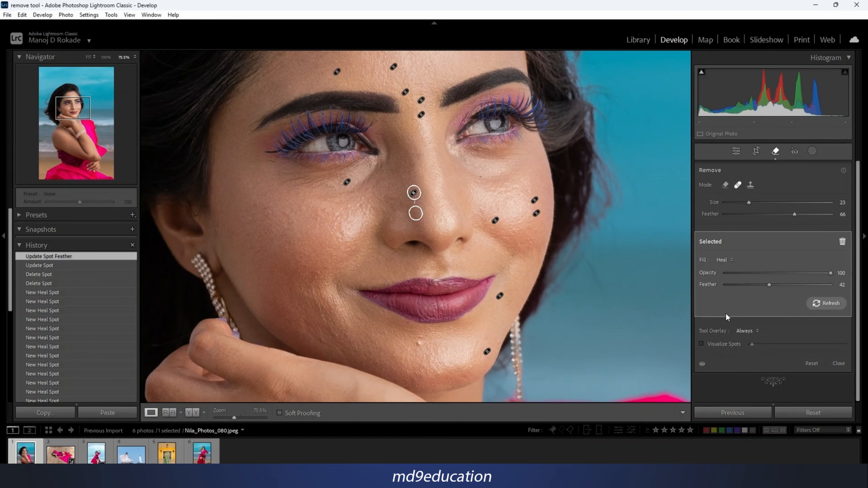
Switch Tool Overlay to Never and back to Auto
click(755, 333)
click(730, 373)
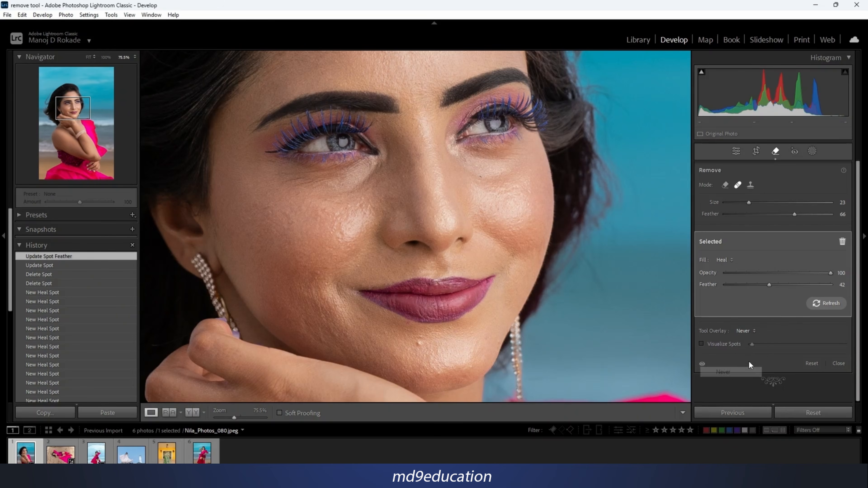
click(748, 331)
click(741, 343)
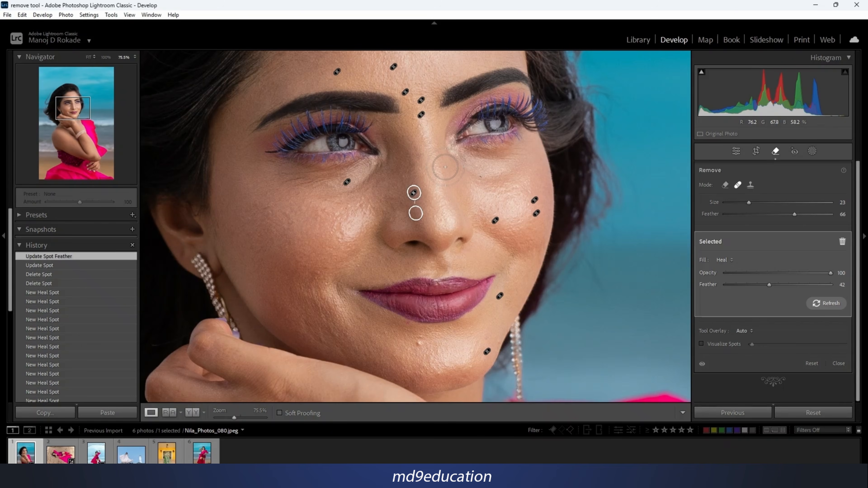
Toggle the visibility of the heal spot overlays on the face close-up
key(h)
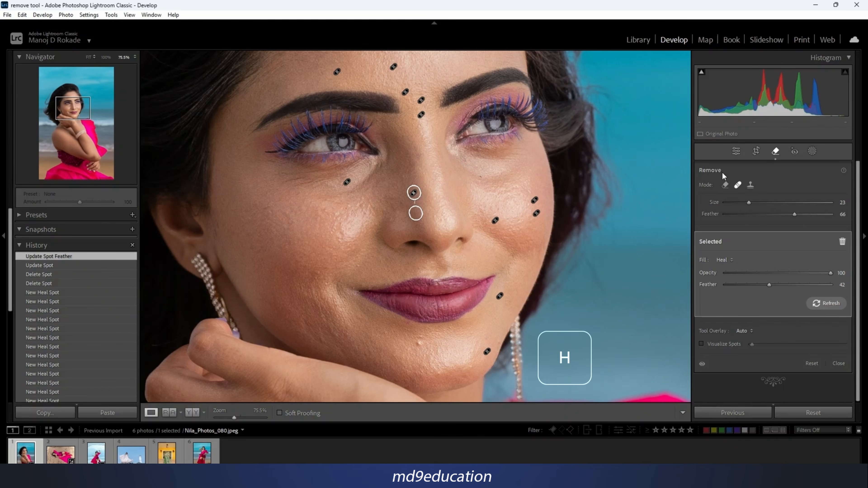
key(h)
key(h)
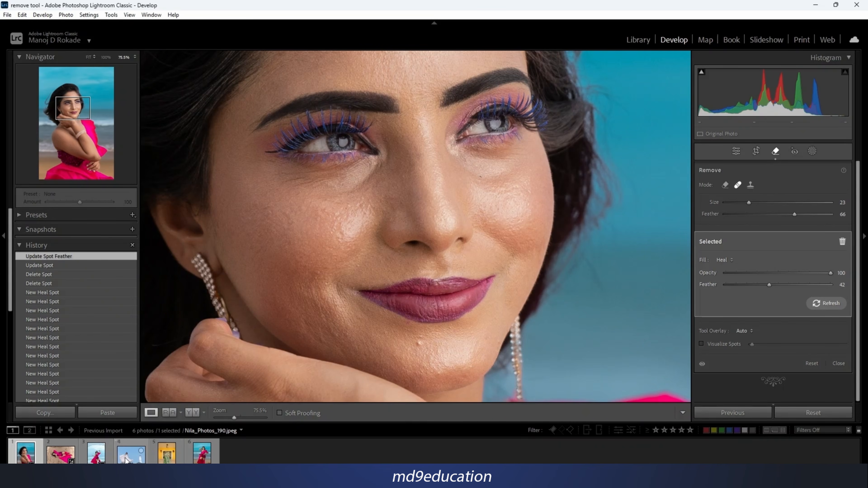
Open the lighthouse photo Nila_Photos_190.jpeg, fit it in the view, and switch to Remove mode with generative AI
click(142, 460)
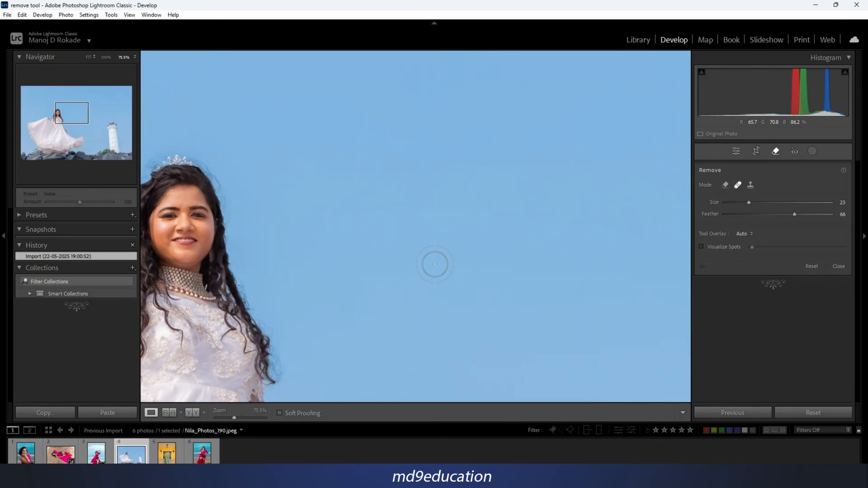
key(z)
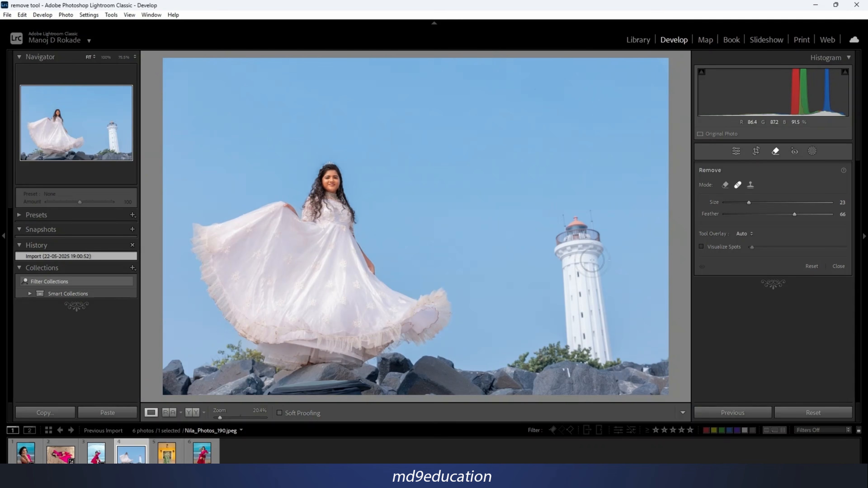
click(725, 186)
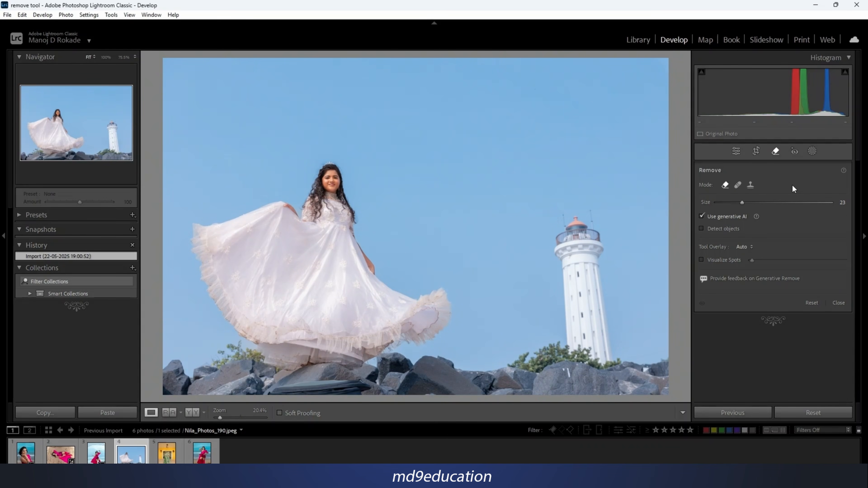
mouse_move(741, 202)
mouse_down()
mouse_move(733, 202)
mouse_move(842, 210)
mouse_move(742, 209)
mouse_up()
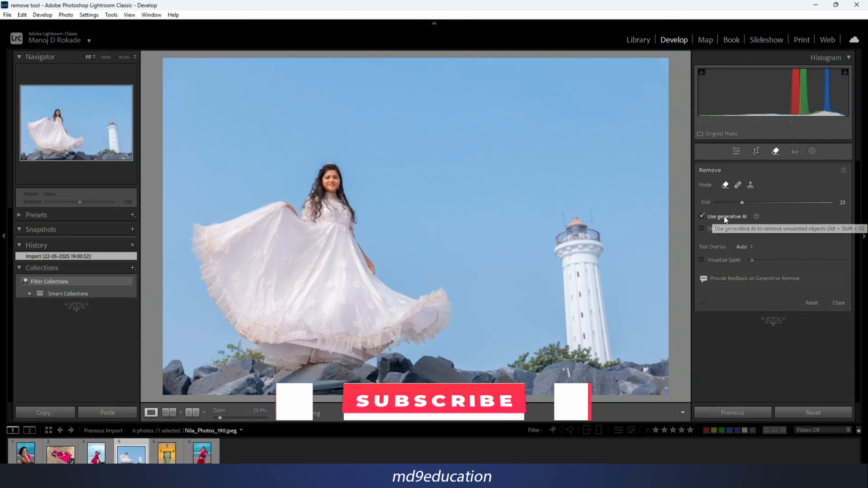
Leave Detect objects off, set the brush size to 34, and paint a mask over the lighthouse, the bushes and the rocks below
click(704, 229)
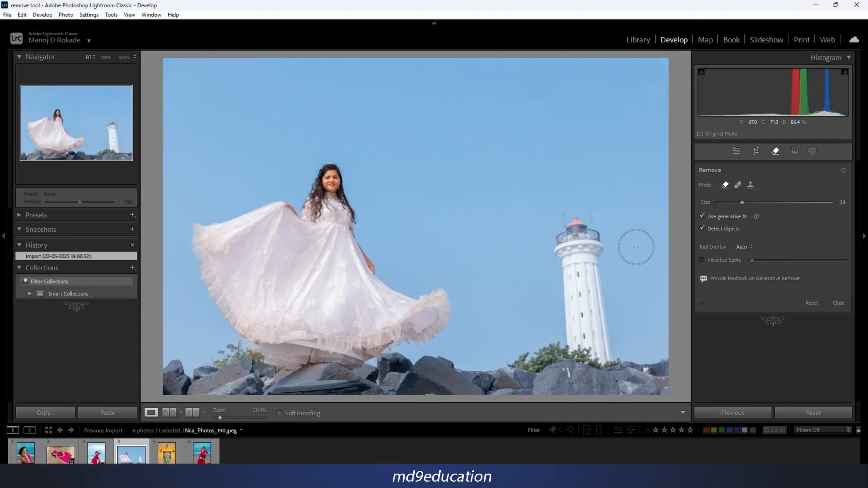
click(712, 226)
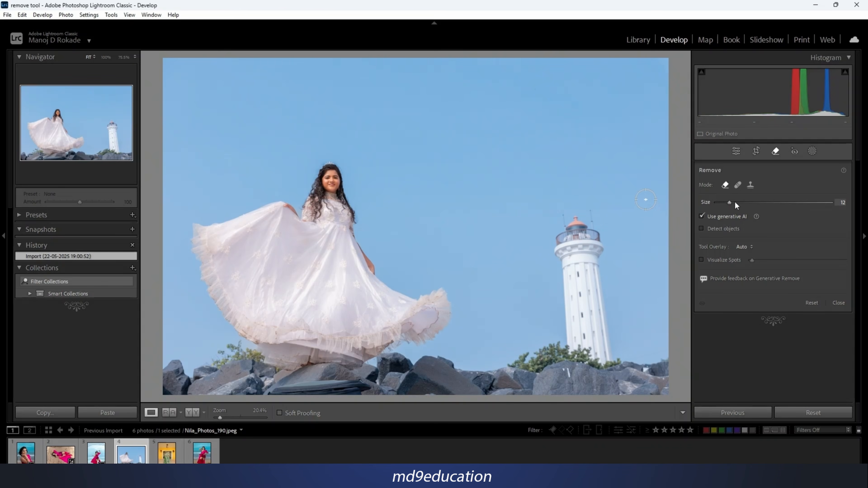
drag(735, 203, 756, 203)
mouse_move(627, 344)
mouse_down()
mouse_move(568, 342)
mouse_move(556, 246)
mouse_move(593, 286)
mouse_move(598, 318)
mouse_up()
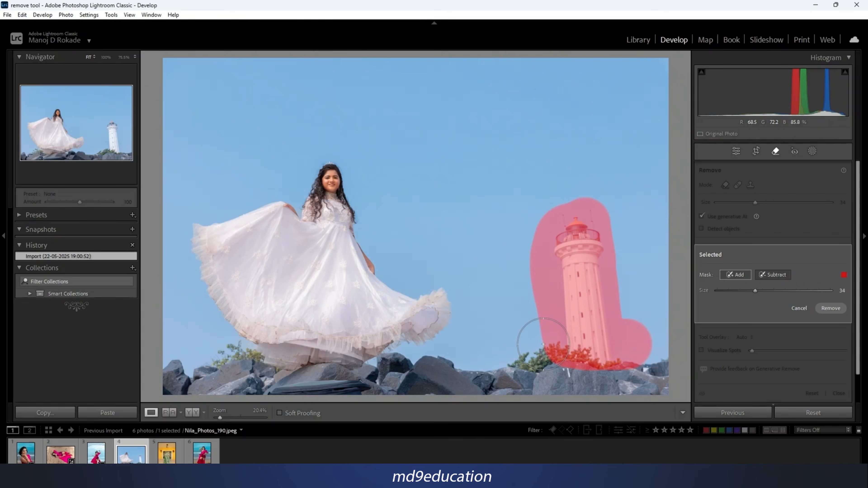
click(534, 346)
click(523, 348)
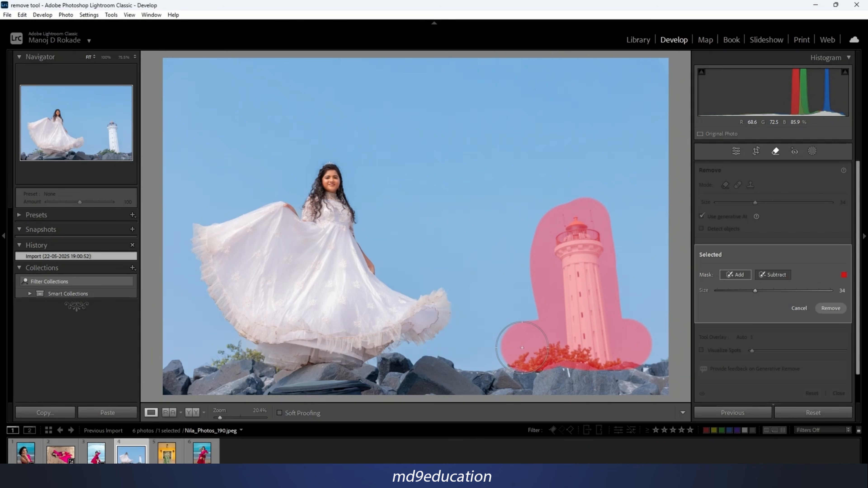
mouse_move(523, 348)
mouse_down()
mouse_move(511, 375)
mouse_move(529, 369)
mouse_move(538, 380)
mouse_move(515, 386)
mouse_move(643, 379)
mouse_move(650, 364)
mouse_move(577, 278)
mouse_up()
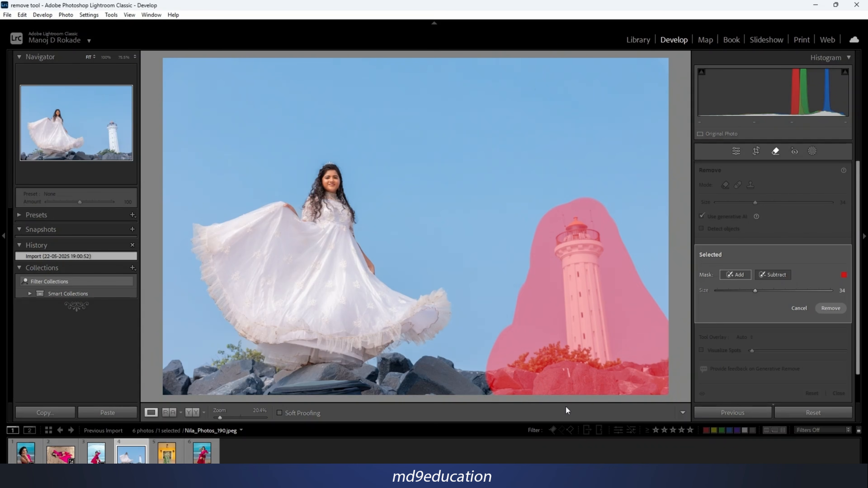
Reduce the brush size to 23, extend the mask at the edge of the rocks, and subtract the foreground rocks from it
key(bracketleft)
key(bracketleft)
key(bracketleft)
key(bracketleft)
key(bracketleft)
drag(492, 376, 480, 390)
click(779, 276)
mouse_move(547, 380)
mouse_down()
mouse_move(493, 389)
mouse_move(643, 390)
mouse_up()
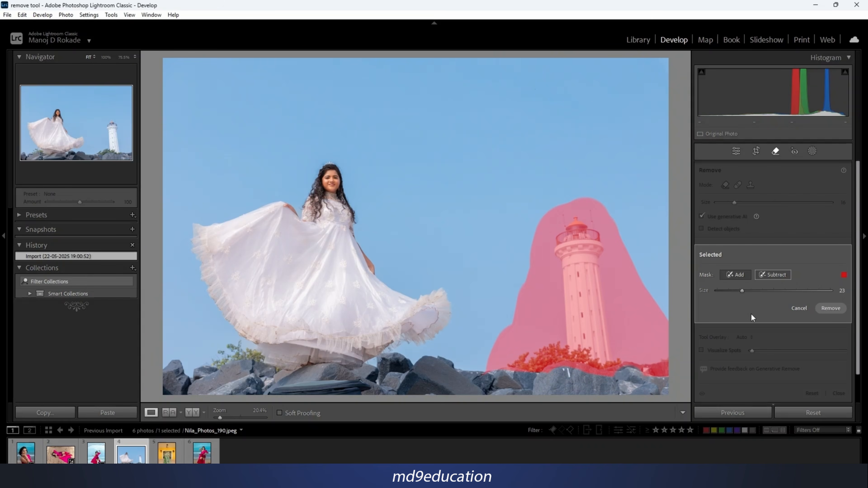
Add the foreground rocks back to the lighthouse mask and subtract them again
click(731, 276)
mouse_move(557, 380)
mouse_down()
mouse_move(492, 388)
mouse_move(665, 386)
mouse_up()
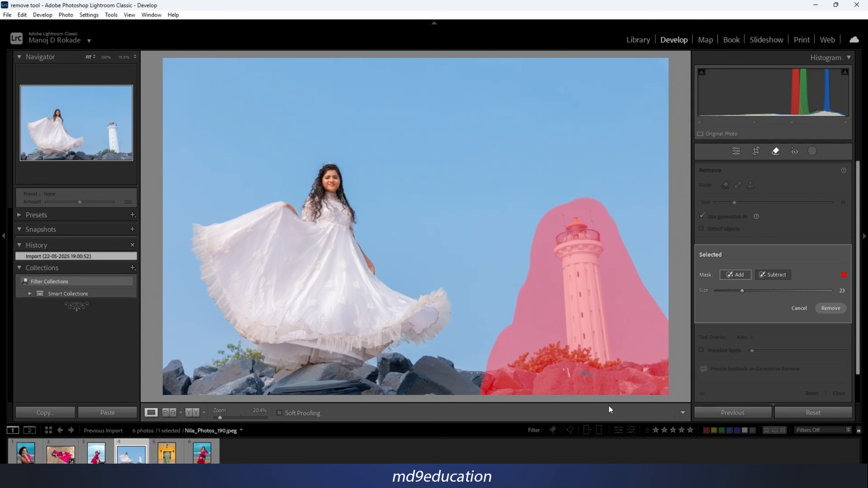
key(alt)
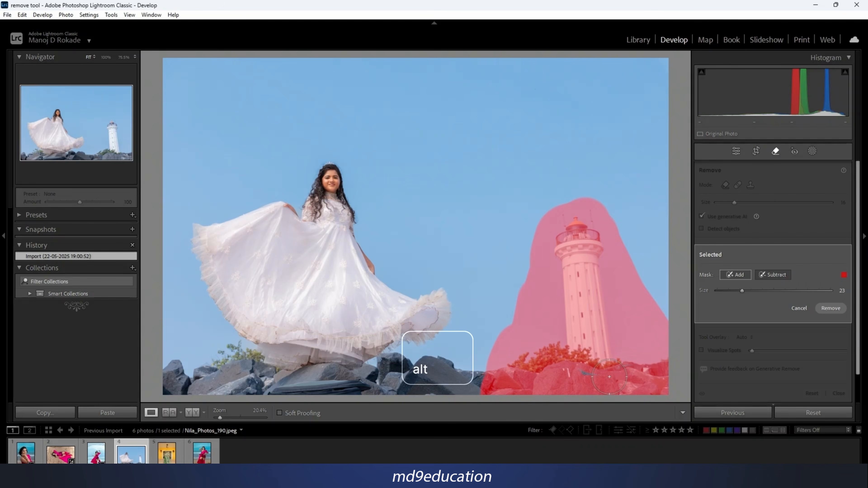
mouse_move(543, 383)
mouse_down()
mouse_move(513, 390)
mouse_move(636, 391)
mouse_up()
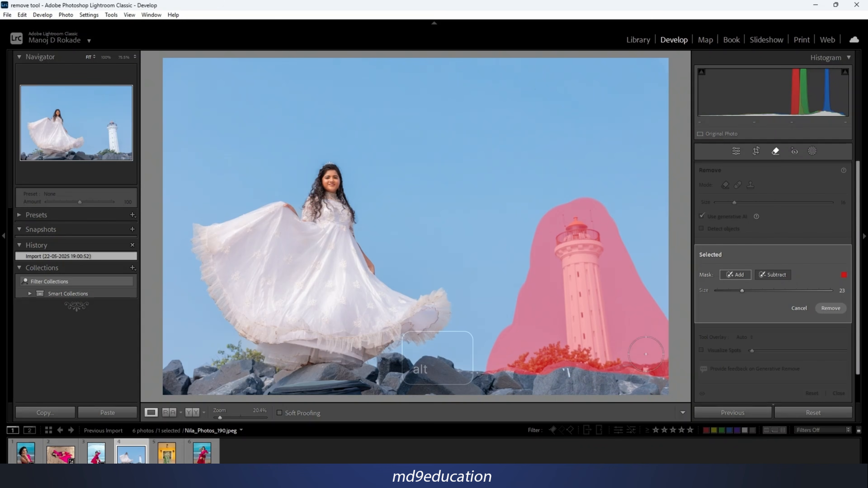
Remove the masked lighthouse with generative AI and select the third variation
click(831, 309)
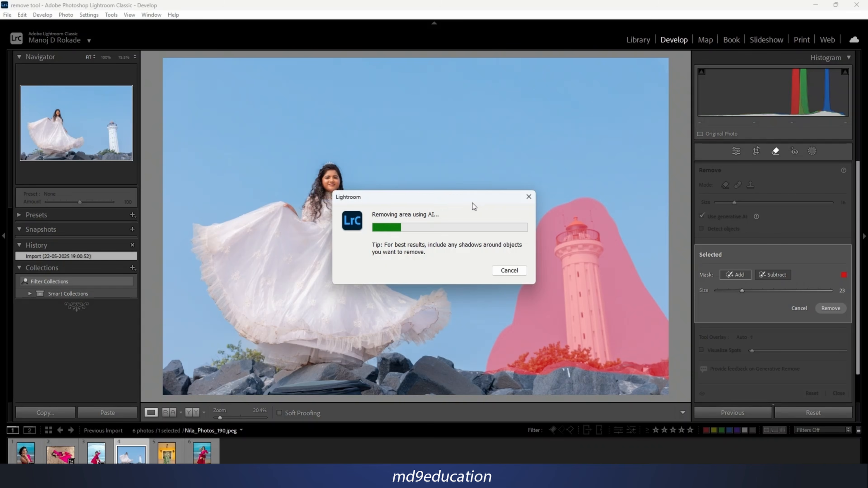
drag(473, 199, 456, 181)
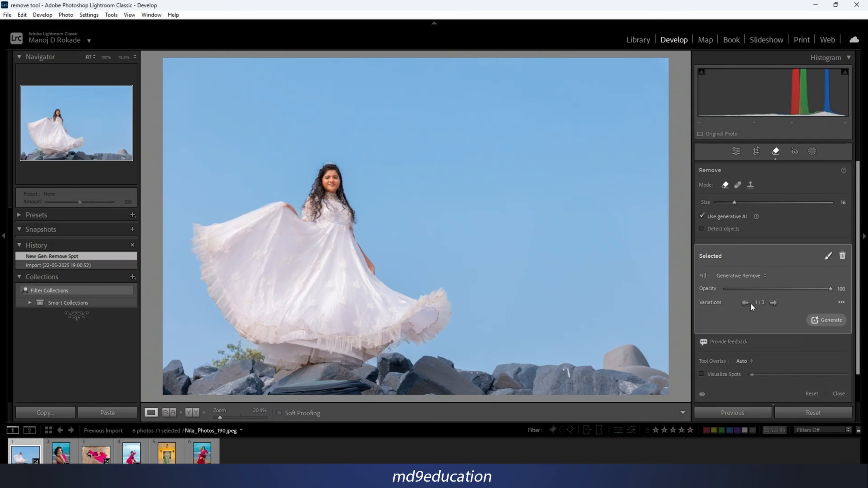
click(774, 304)
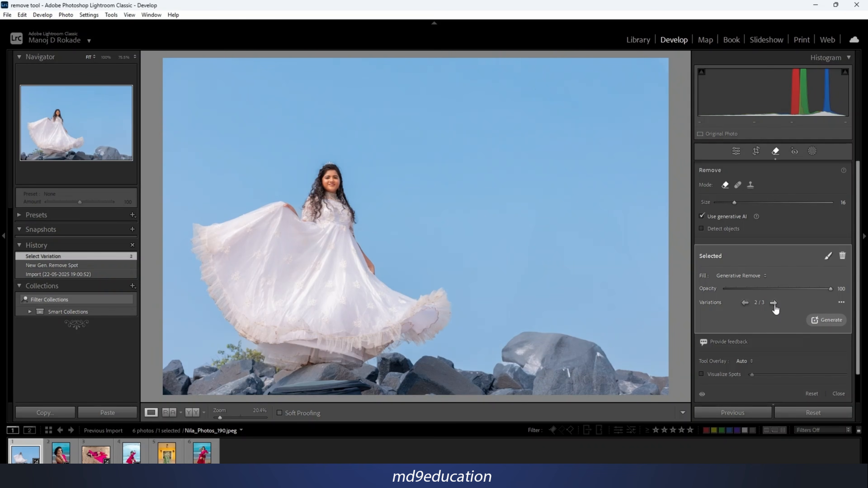
click(774, 304)
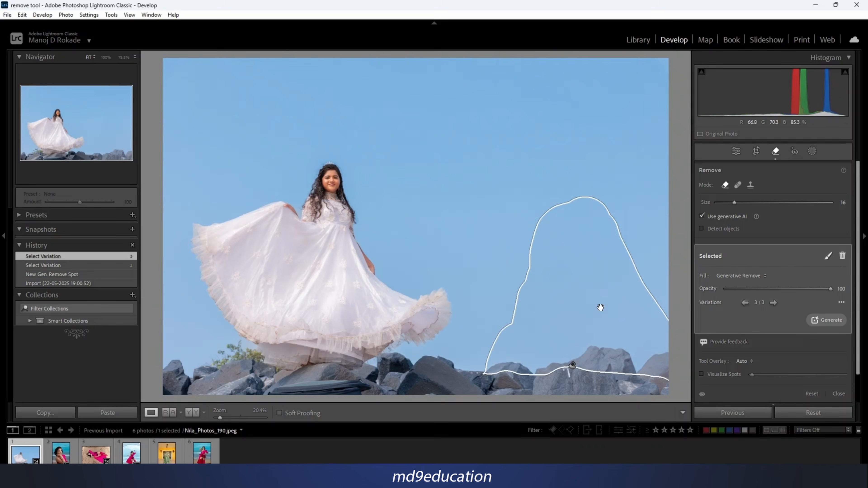
In Nila_Photos_069.jpeg, mask the tripod legs, the dark object at the edge, the speck over the sea and the canopy, and remove them
click(202, 453)
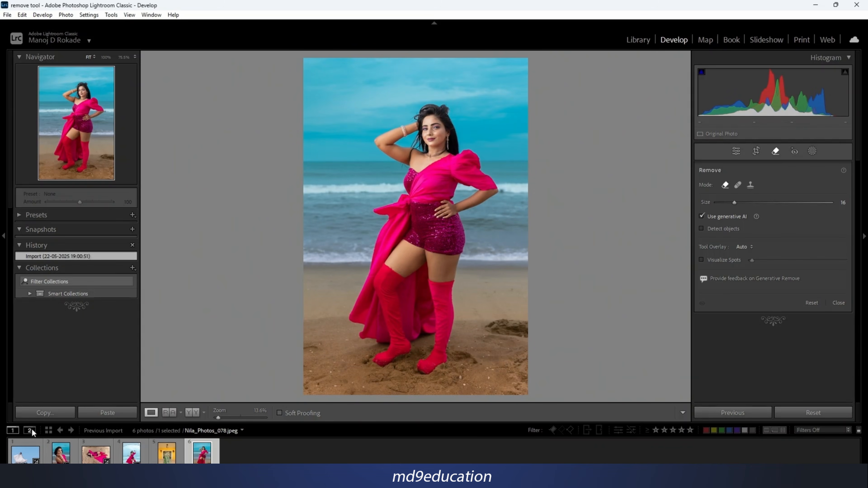
click(132, 453)
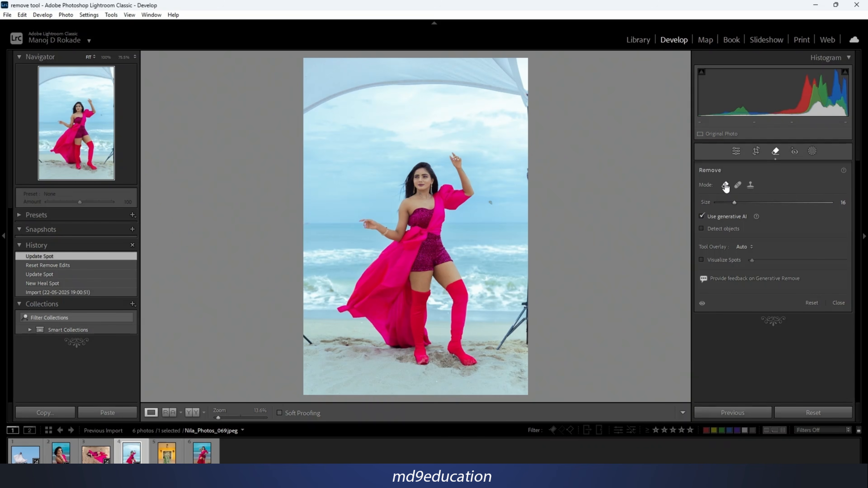
mouse_move(522, 306)
mouse_down()
mouse_move(498, 352)
mouse_move(531, 325)
mouse_move(523, 352)
mouse_up()
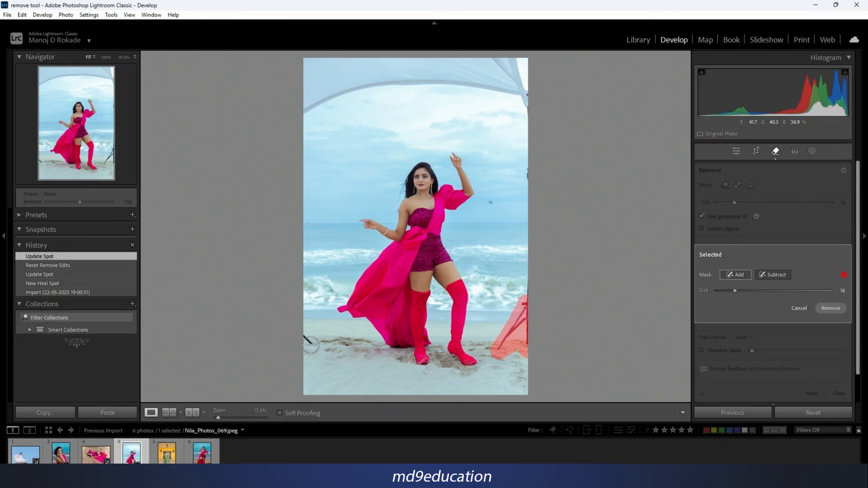
drag(313, 350, 309, 338)
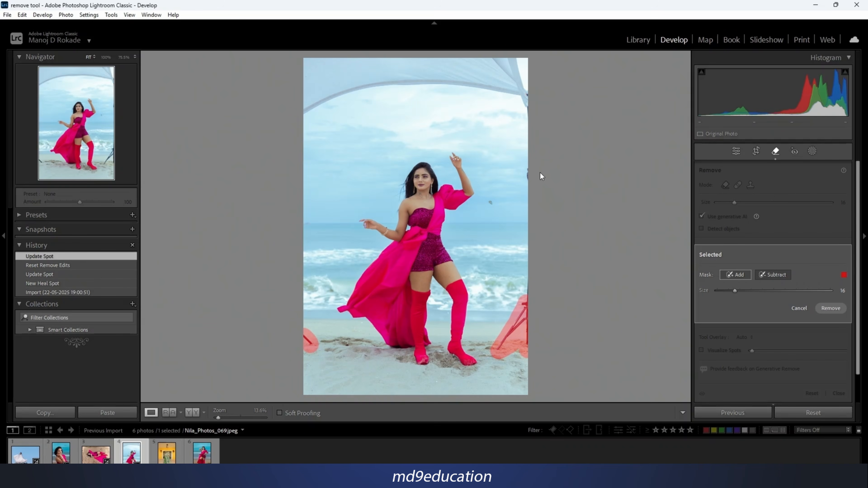
mouse_move(529, 180)
mouse_down()
mouse_move(523, 169)
mouse_move(521, 185)
mouse_up()
click(491, 205)
mouse_move(521, 133)
mouse_down()
mouse_move(524, 96)
mouse_move(509, 61)
mouse_move(518, 92)
mouse_move(371, 86)
mouse_move(298, 109)
mouse_move(305, 60)
mouse_move(337, 77)
mouse_move(307, 83)
mouse_move(321, 66)
mouse_move(311, 92)
mouse_up()
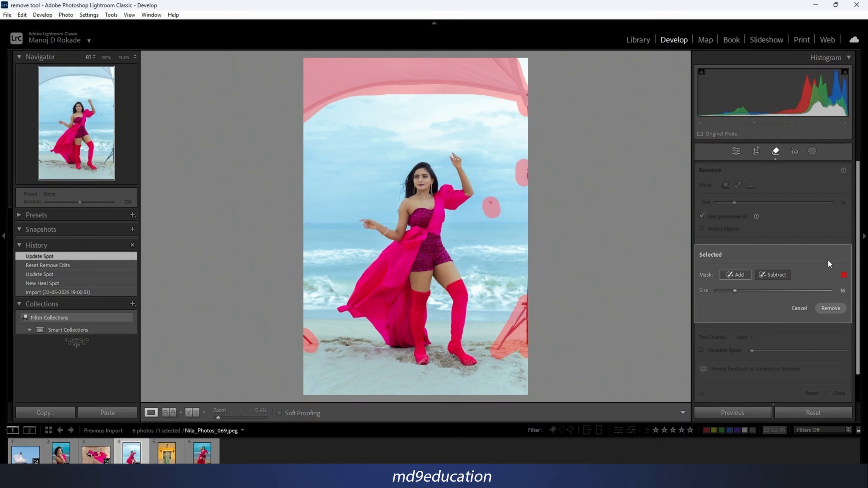
click(831, 309)
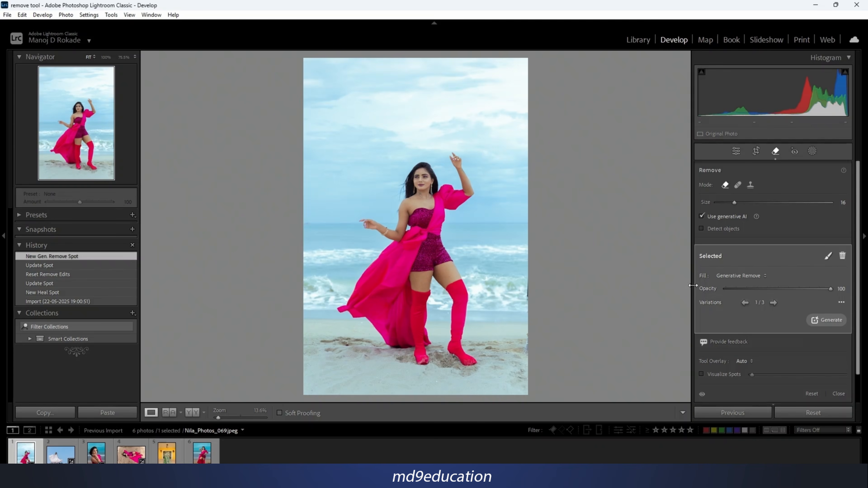
Show Nila_Photos_083.jpeg in side-by-side Before/After view and reset its existing Remove edits
click(16, 434)
click(68, 365)
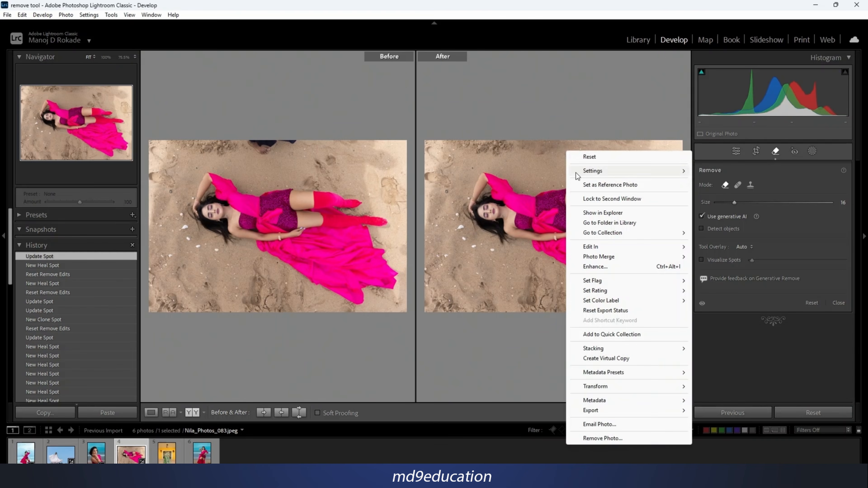
key(Escape)
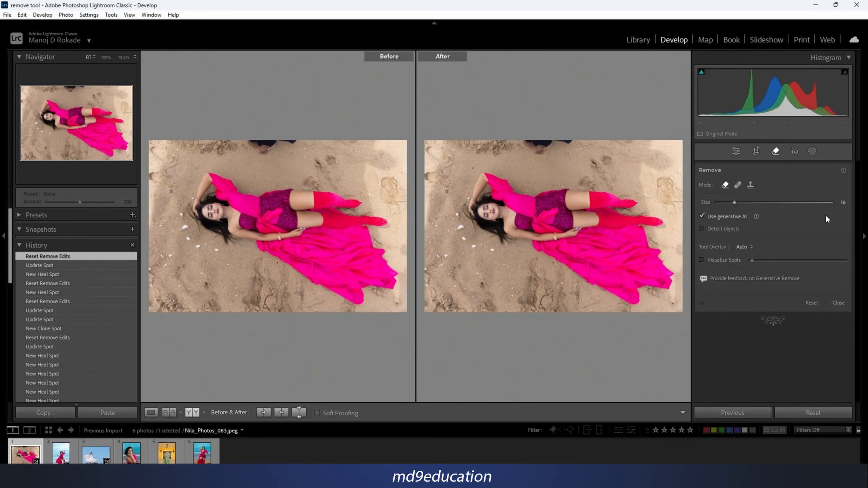
Mask the dark object at the upper edge and the marks in the sand, remove them, and select the third variation
mouse_move(515, 145)
mouse_down()
mouse_move(571, 146)
mouse_move(556, 143)
mouse_up()
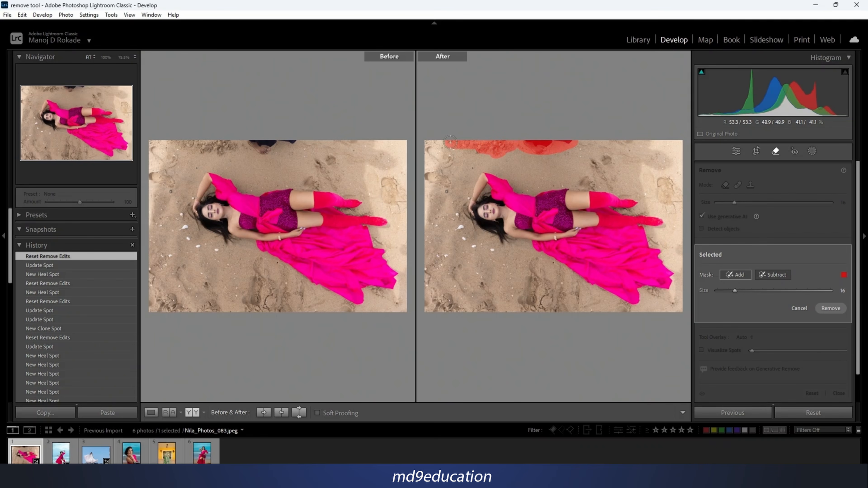
mouse_move(452, 153)
mouse_down()
mouse_move(435, 160)
mouse_move(448, 184)
mouse_move(444, 155)
mouse_move(429, 162)
mouse_move(432, 141)
mouse_up()
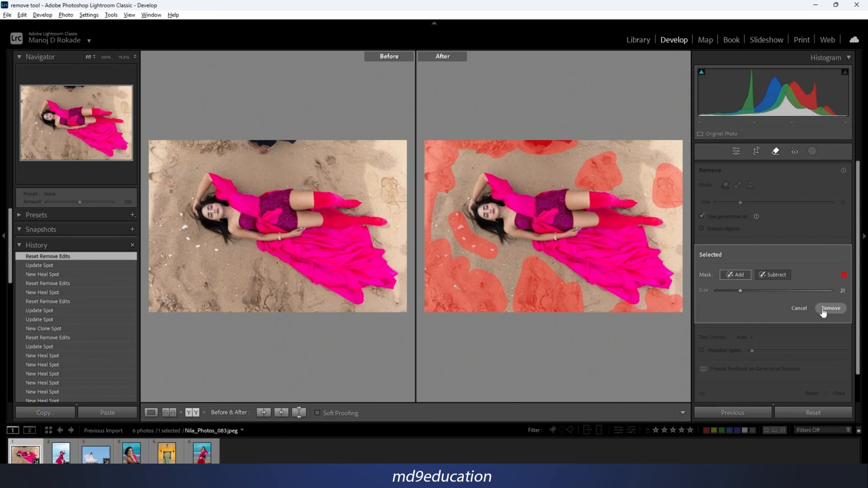
click(829, 308)
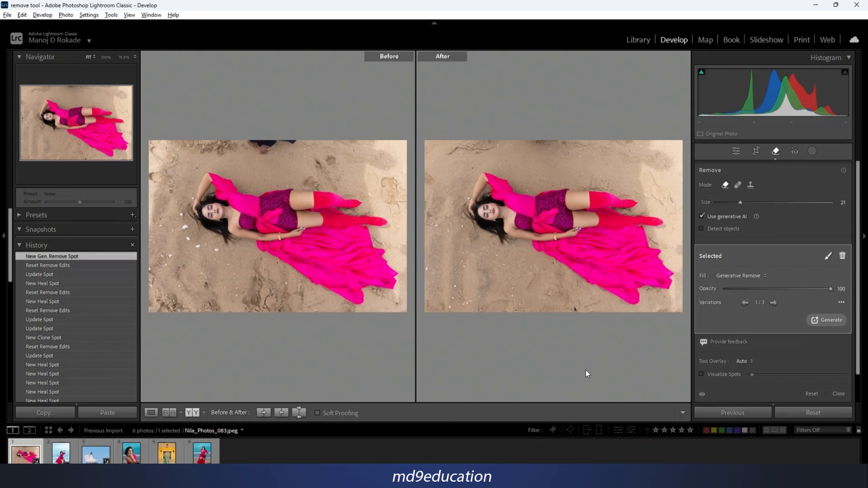
click(773, 304)
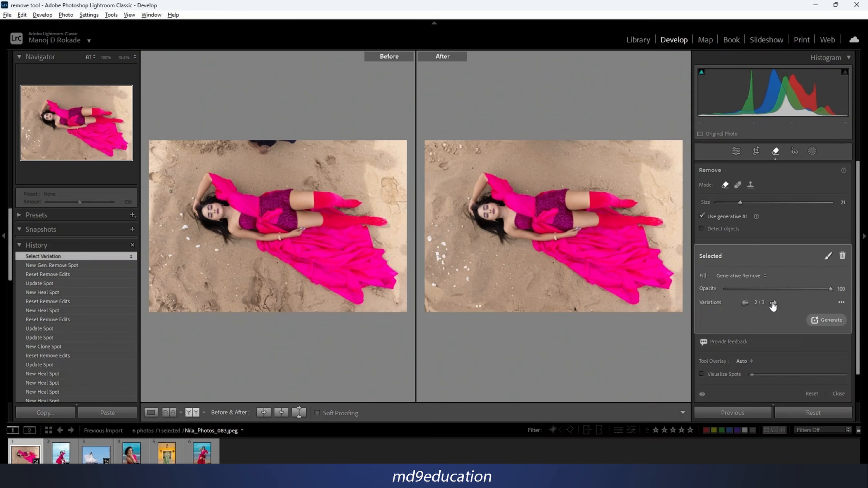
click(773, 303)
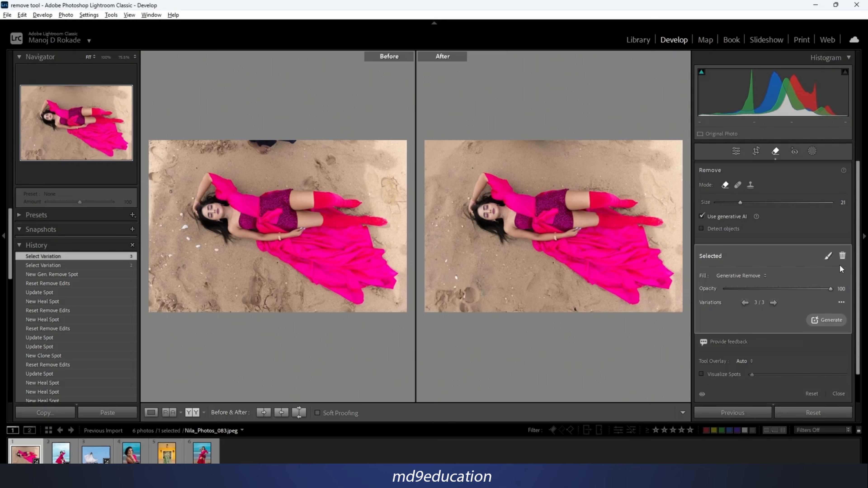
Refine the mask of the selected sand removal, regenerate it, and cycle through the three variations back to the first
click(828, 256)
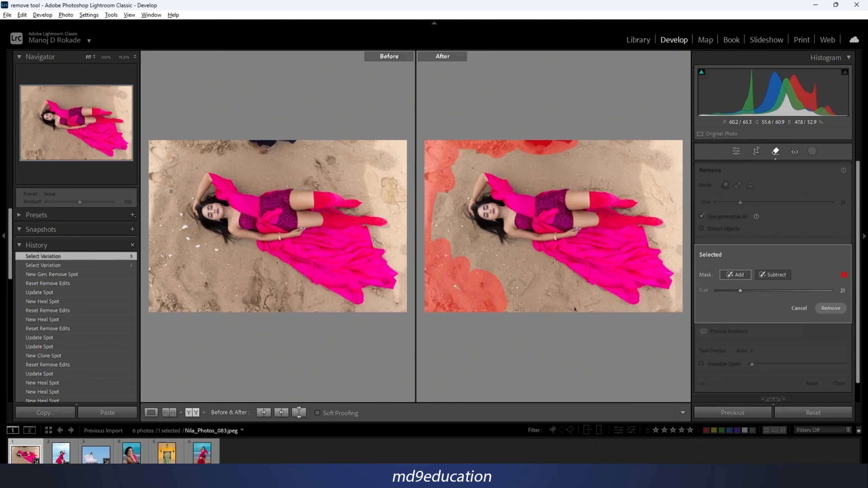
key(Return)
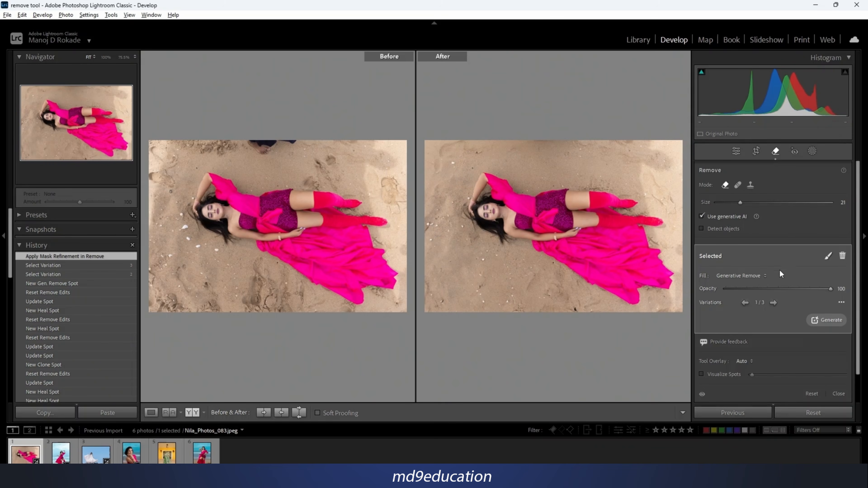
click(774, 304)
click(774, 303)
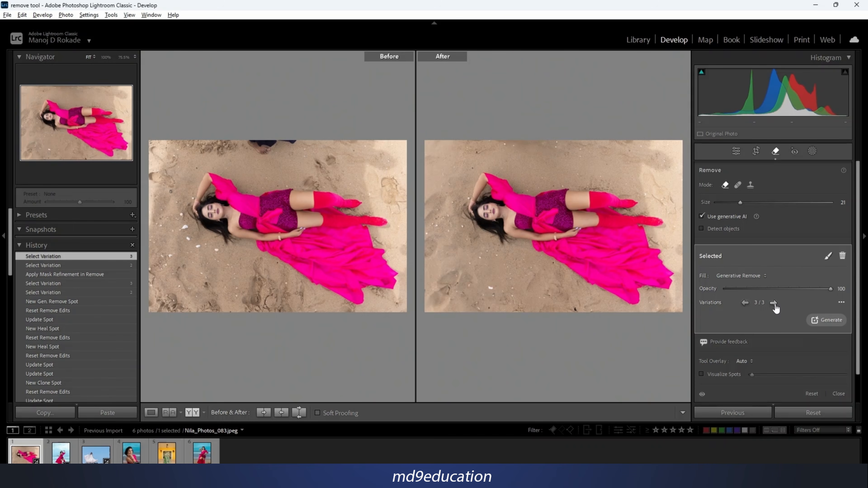
click(775, 303)
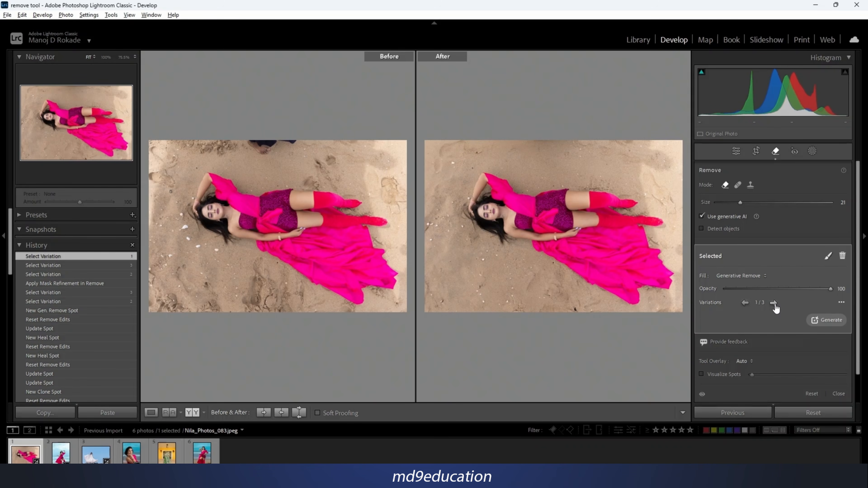